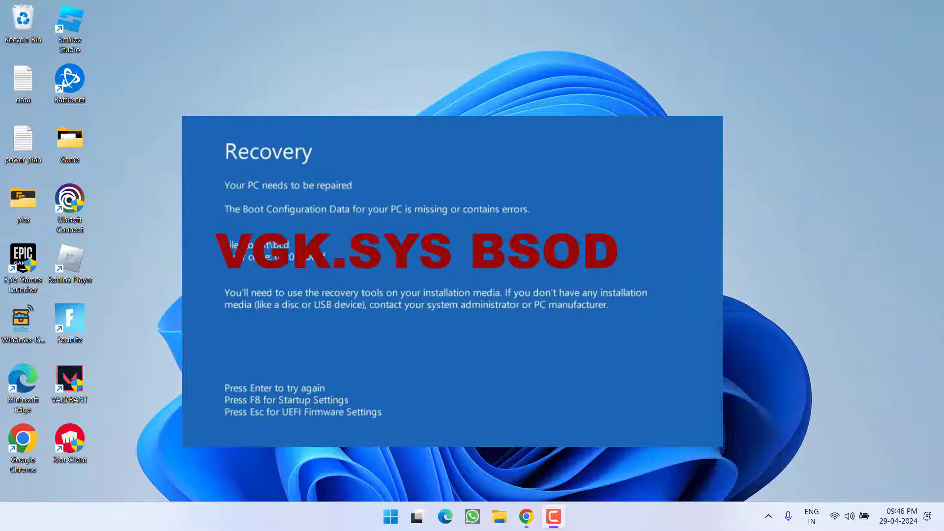
# - Exit the Riot Games process running in the background
pyautogui.click(768, 516)
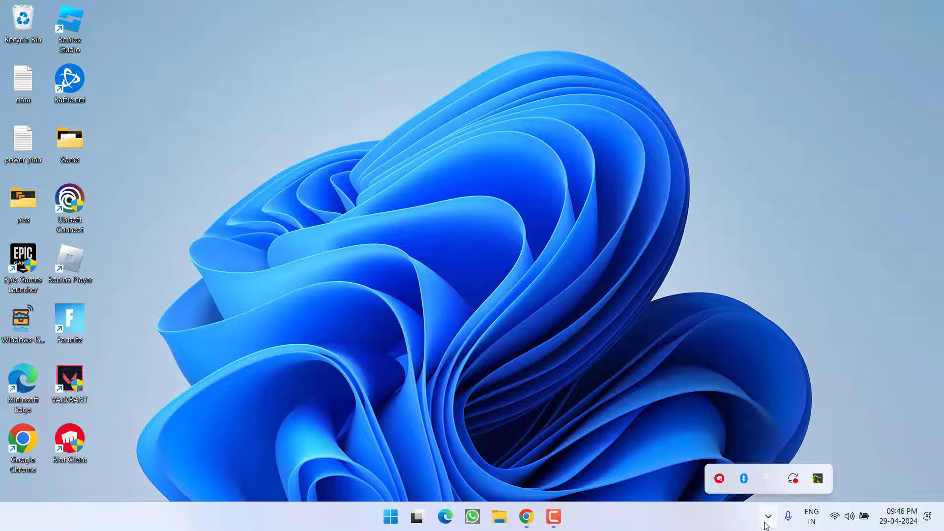
pyautogui.rightClick(719, 478)
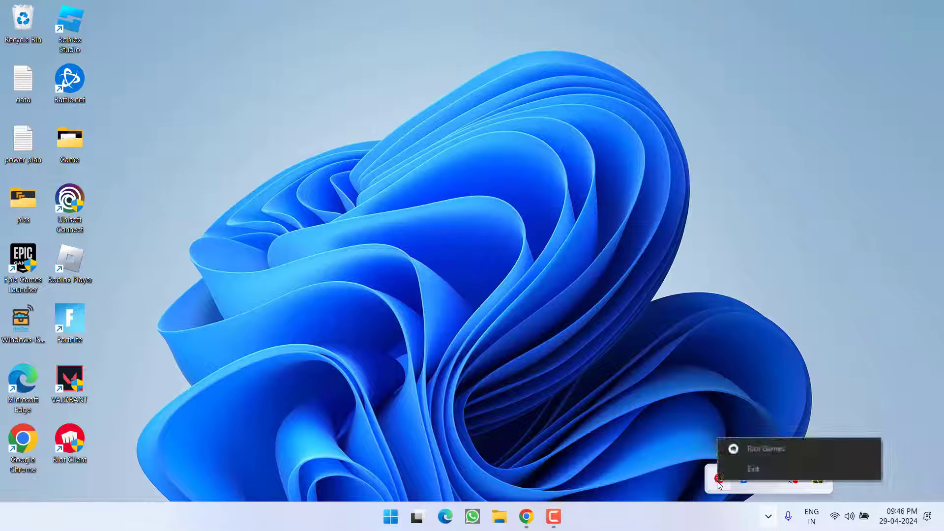
pyautogui.click(760, 470)
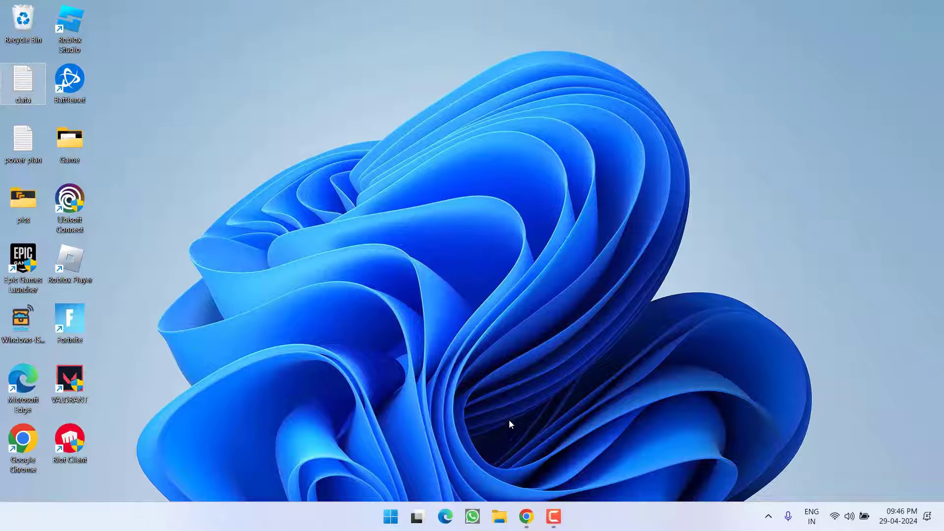
# - Open Command Prompt with administrator rights and approve the permission request
pyautogui.click(394, 519)
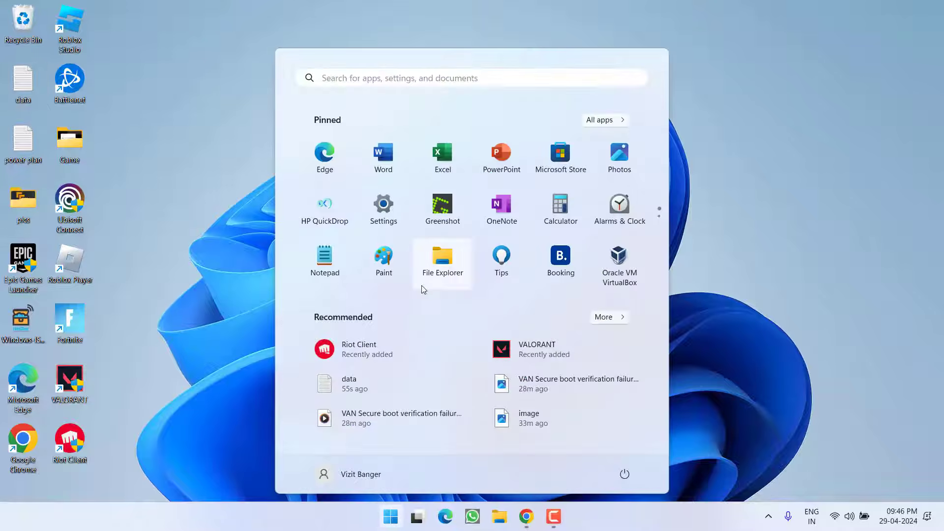
pyautogui.write('cmd')
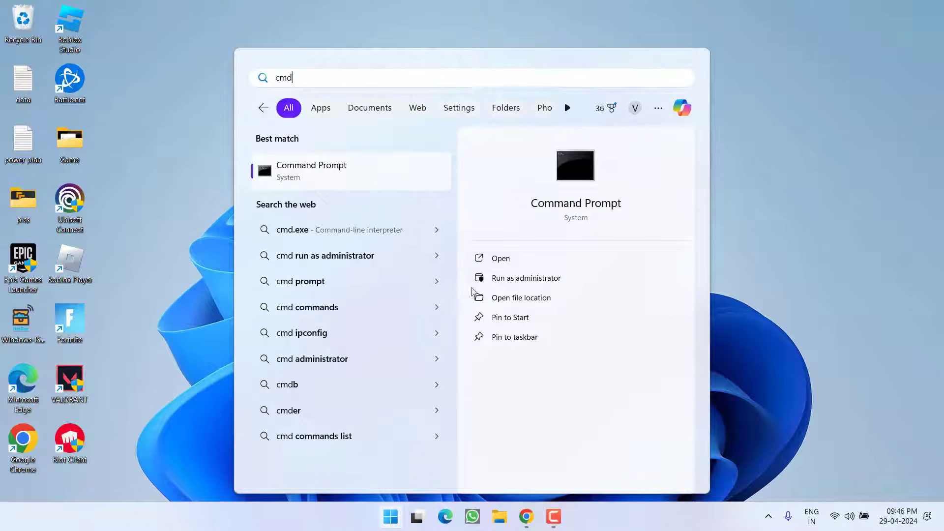
pyautogui.click(520, 278)
pyautogui.click(429, 357)
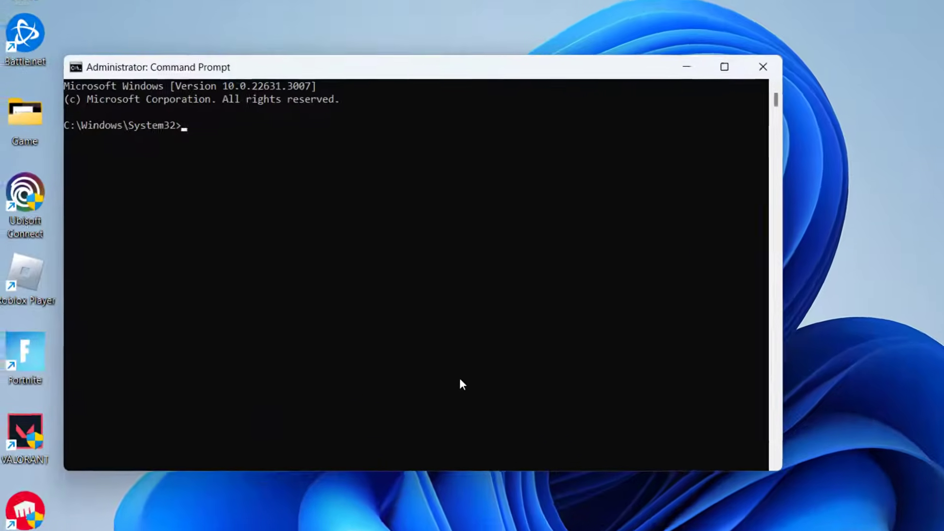
# - Delete the Vanguard services by running "sc delete vgc" and "sc delete vgk", and close Command Prompt
pyautogui.write('sc delete vgc')
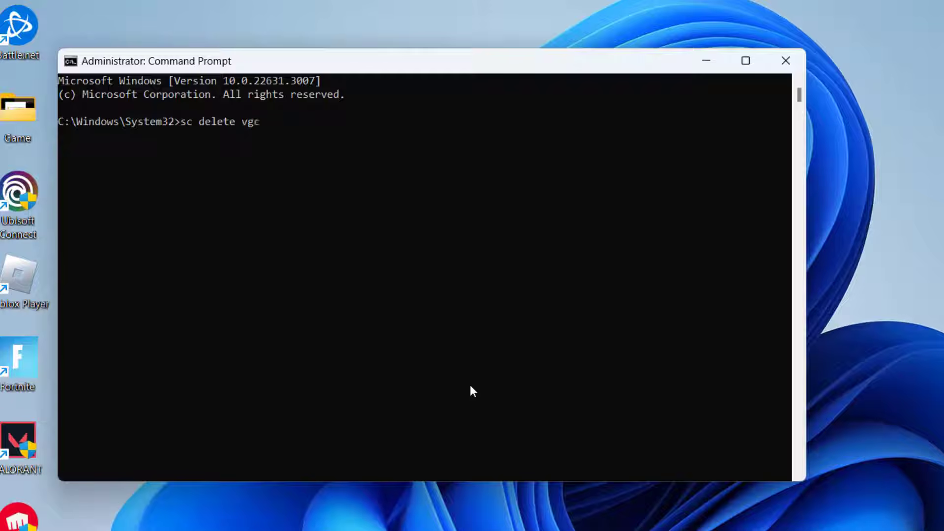
pyautogui.press('Return')
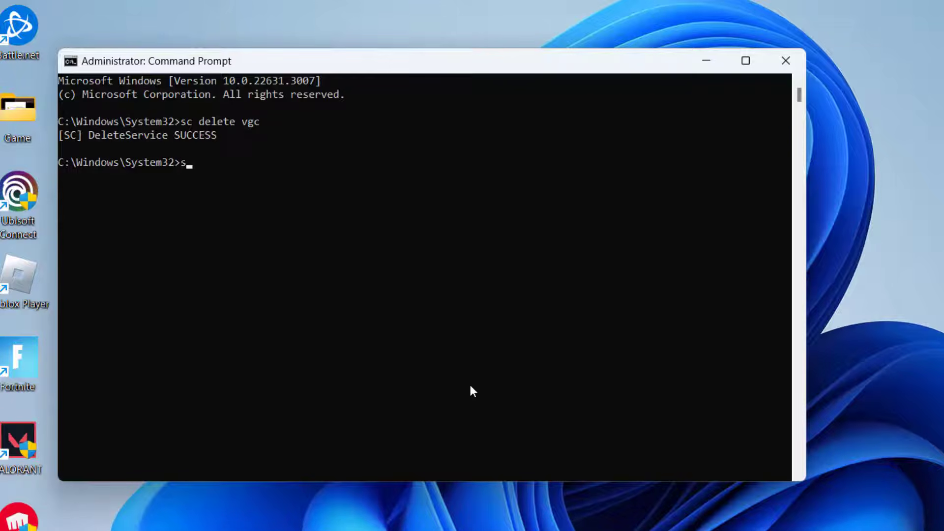
pyautogui.write('sc delete vgk')
pyautogui.press('Return')
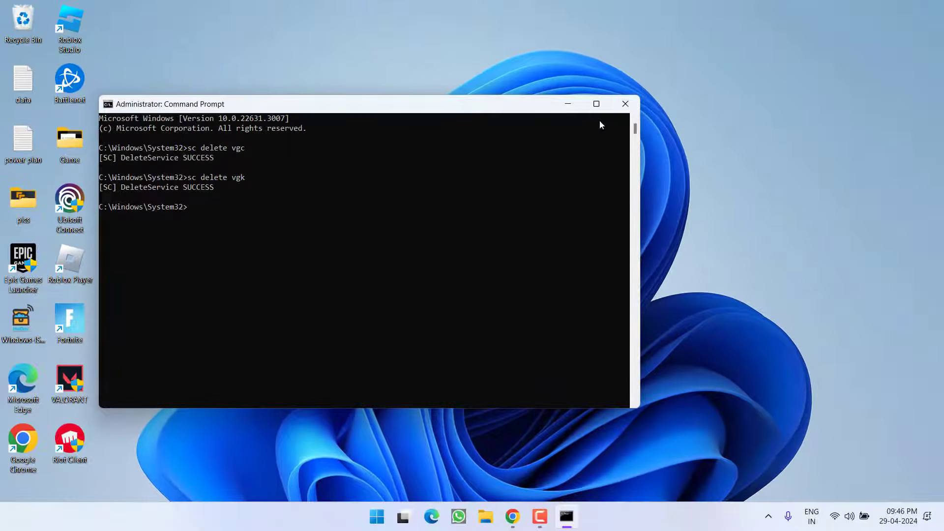
pyautogui.click(621, 110)
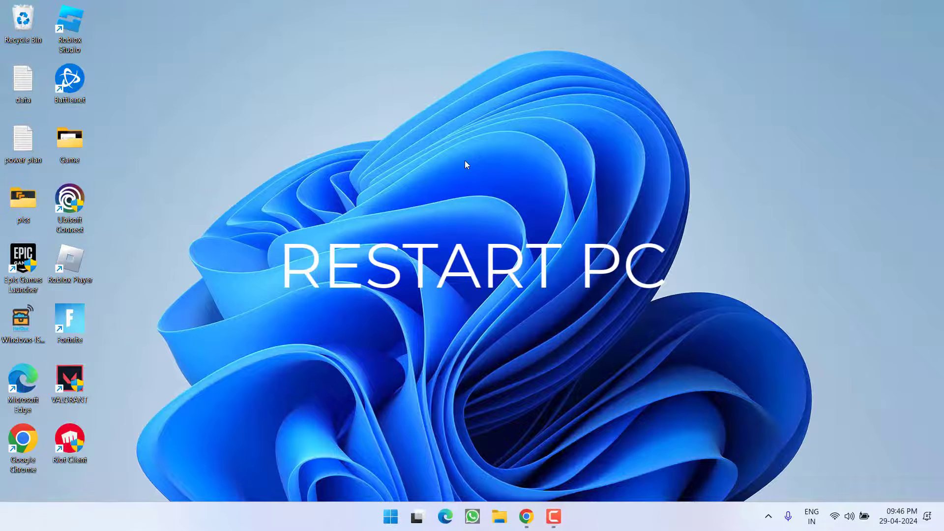
# - Switch to File Explorer and open the Program Files folder on the Windows (C:) drive
pyautogui.press('super+e')
pyautogui.doubleClick(255, 128)
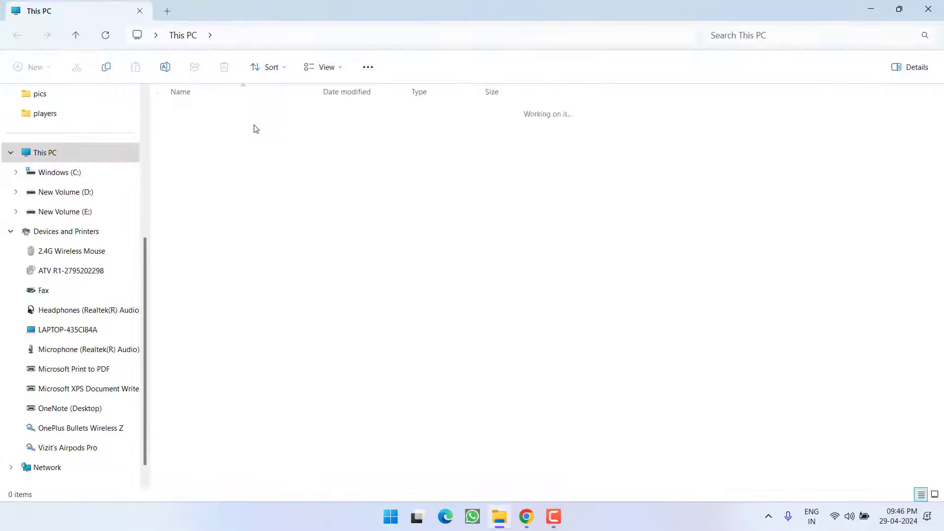
pyautogui.doubleClick(206, 258)
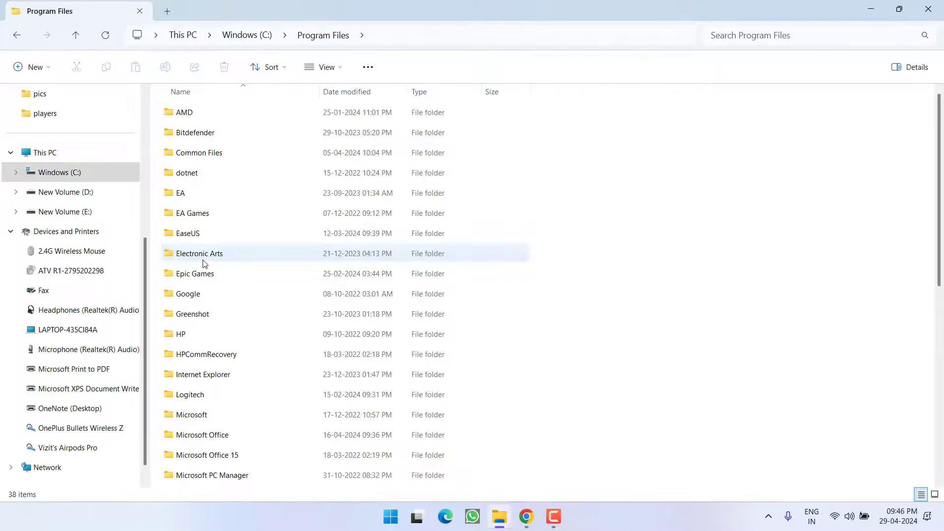
# - Delete the Riot Vanguard folder from Program Files and close the File Explorer window
pyautogui.click(204, 261)
pyautogui.scroll(-7, 205, 263)
pyautogui.click(205, 264)
pyautogui.click(202, 286)
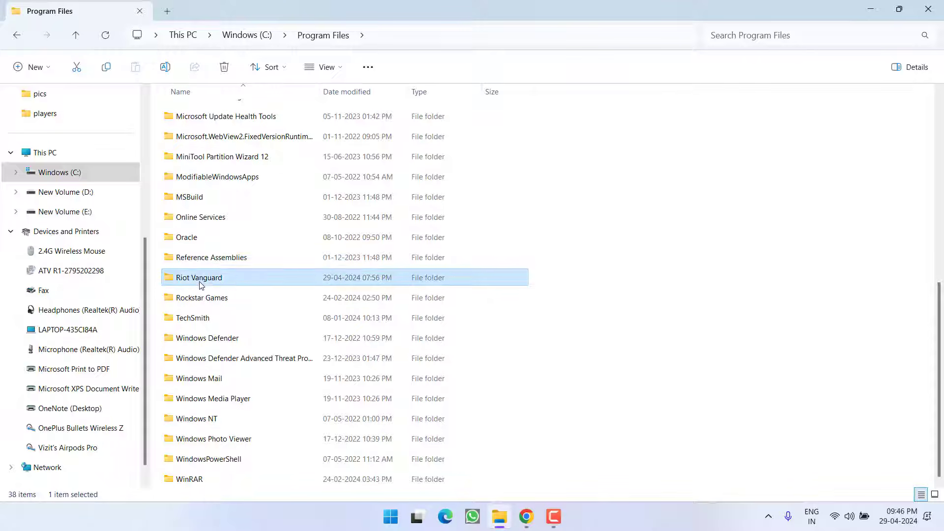
pyautogui.moveTo(214, 284)
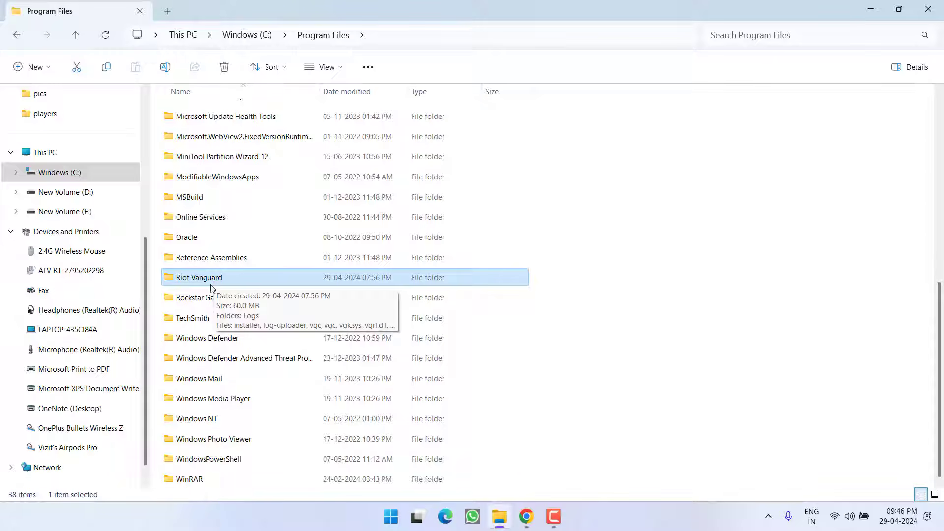
pyautogui.rightClick(198, 280)
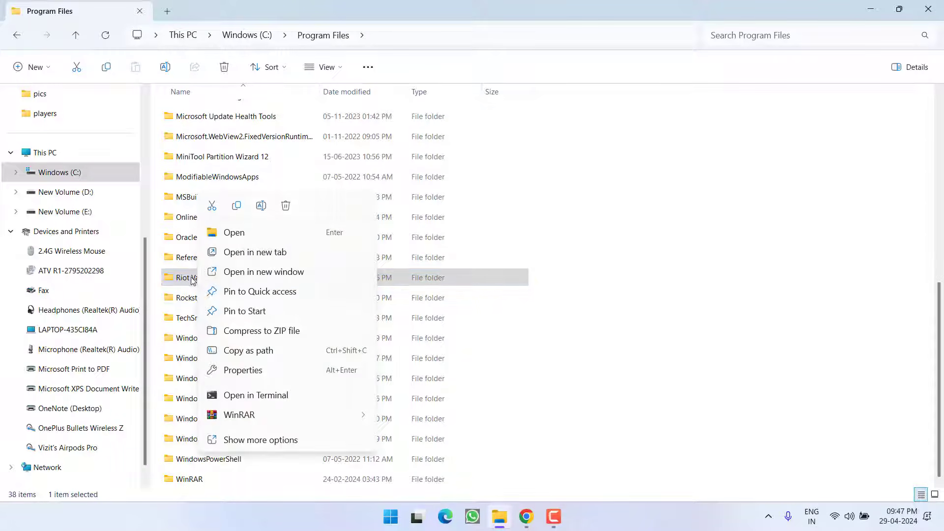
pyautogui.click(285, 205)
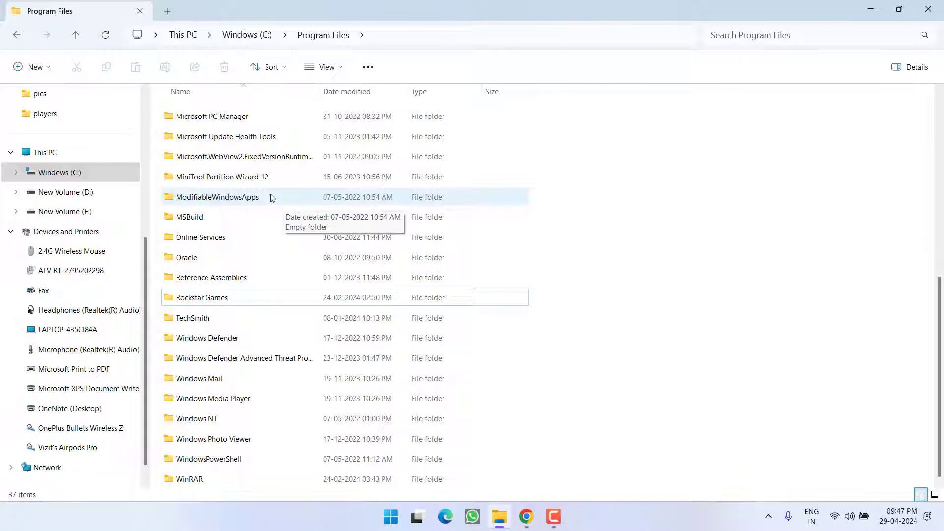
pyautogui.click(928, 9)
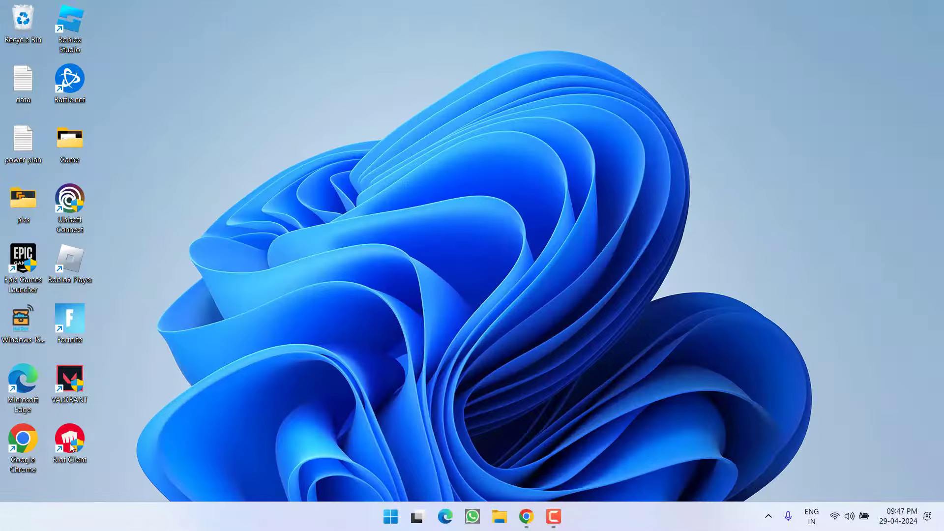
# - Launch Riot Client, allow it to make changes, sign in through the linked account in the browser, and minimize the browser
pyautogui.doubleClick(68, 442)
pyautogui.click(406, 361)
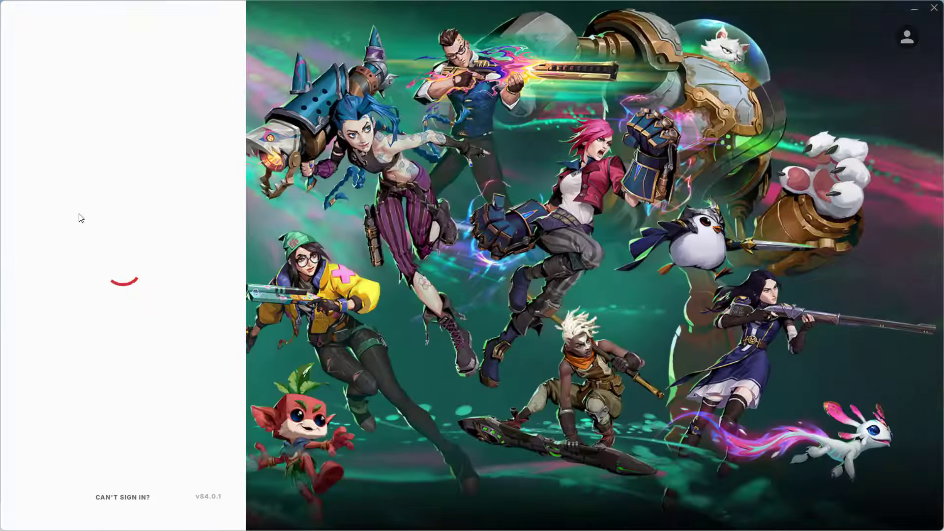
pyautogui.click(100, 238)
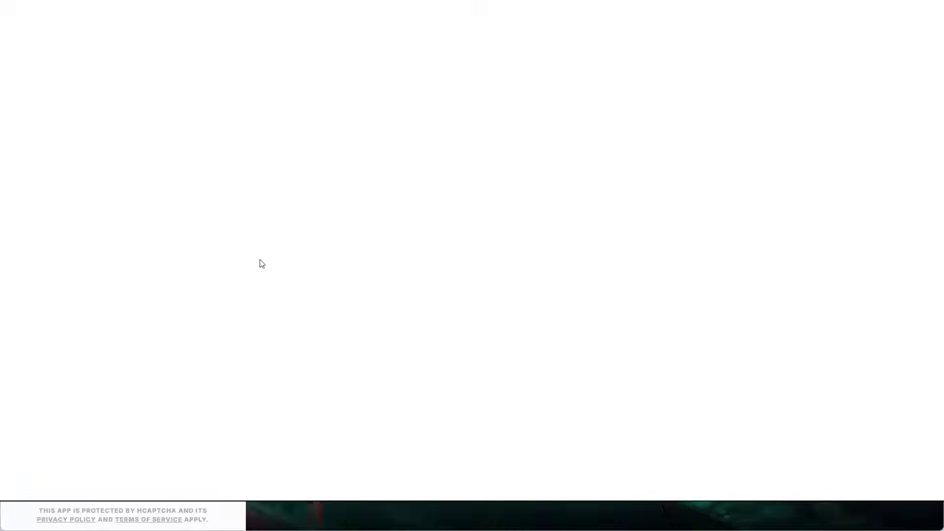
pyautogui.click(518, 235)
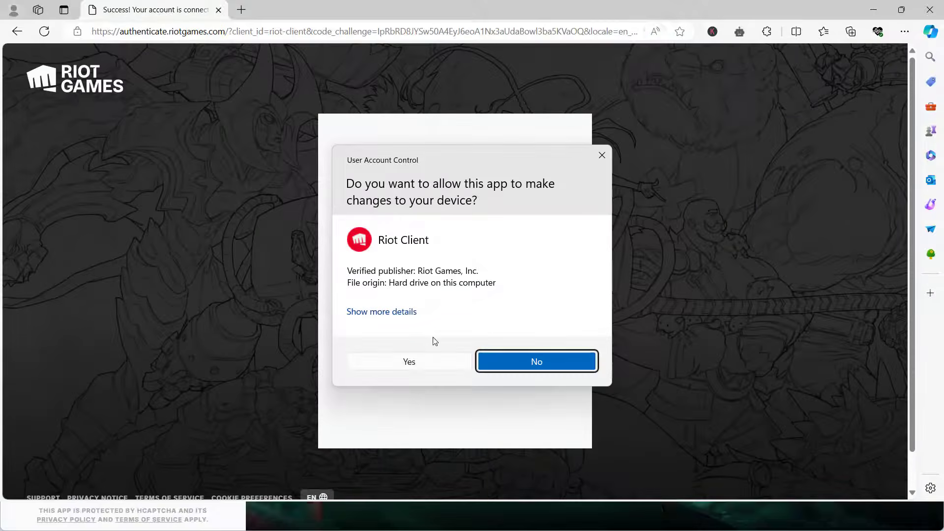
pyautogui.click(413, 360)
pyautogui.click(880, 9)
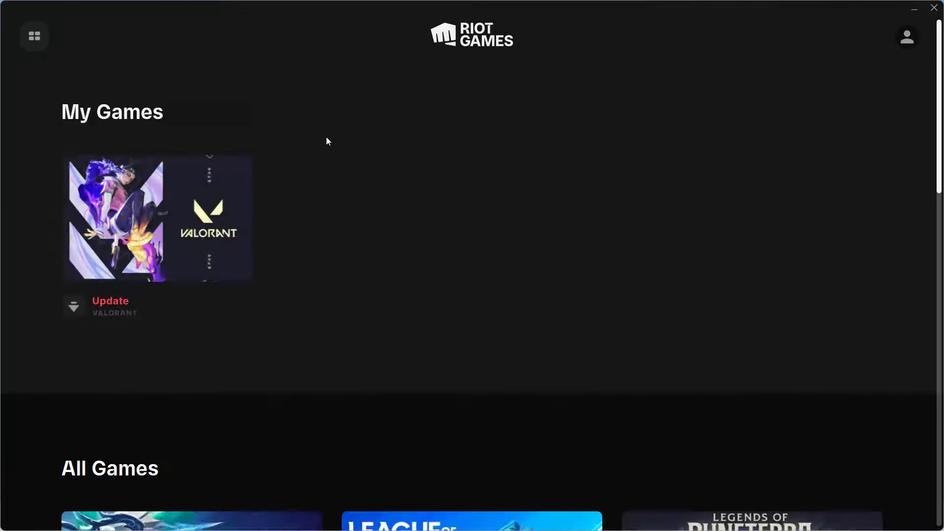
# - Start the VALORANT update in Riot Client to reinstall Vanguard, and minimize the client
pyautogui.click(116, 304)
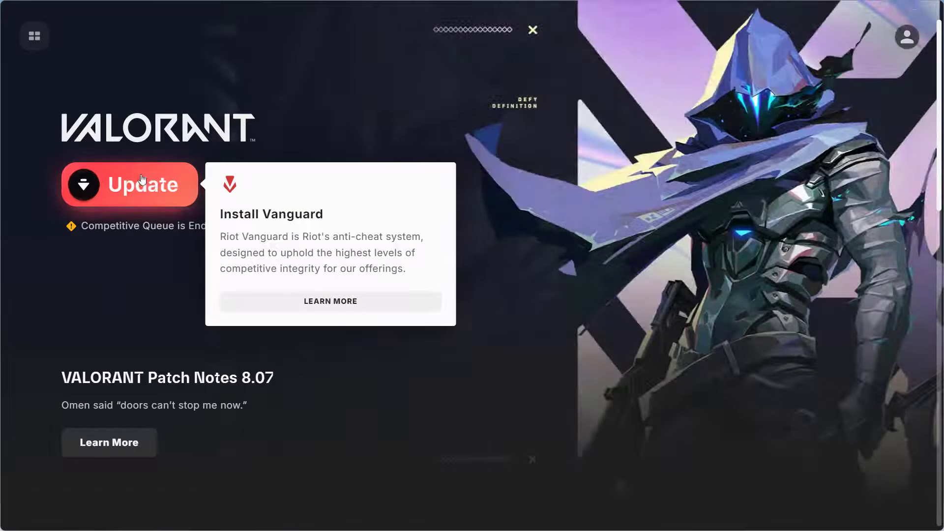
pyautogui.click(156, 184)
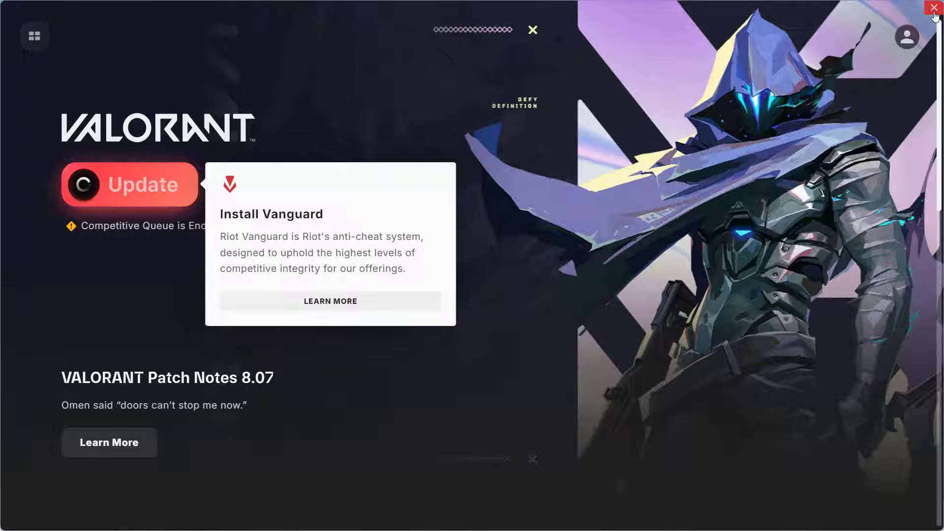
pyautogui.click(168, 185)
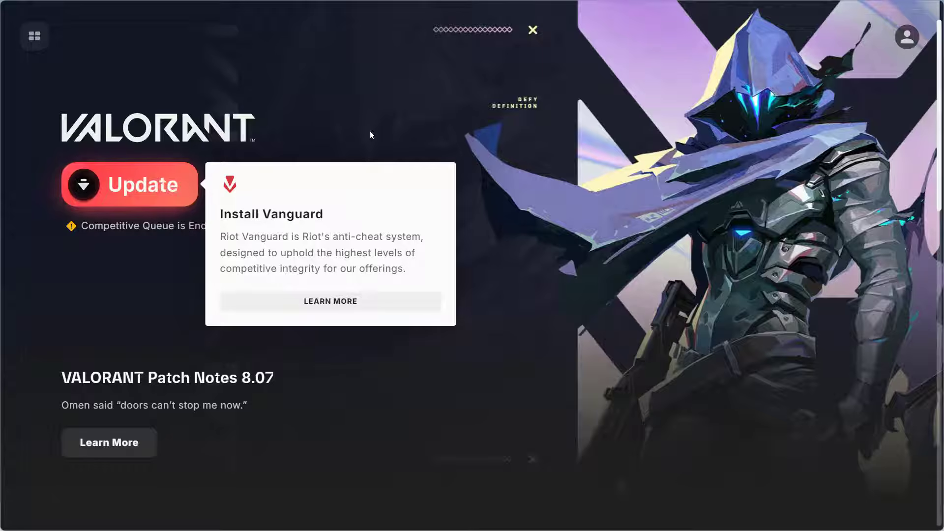
pyautogui.click(147, 188)
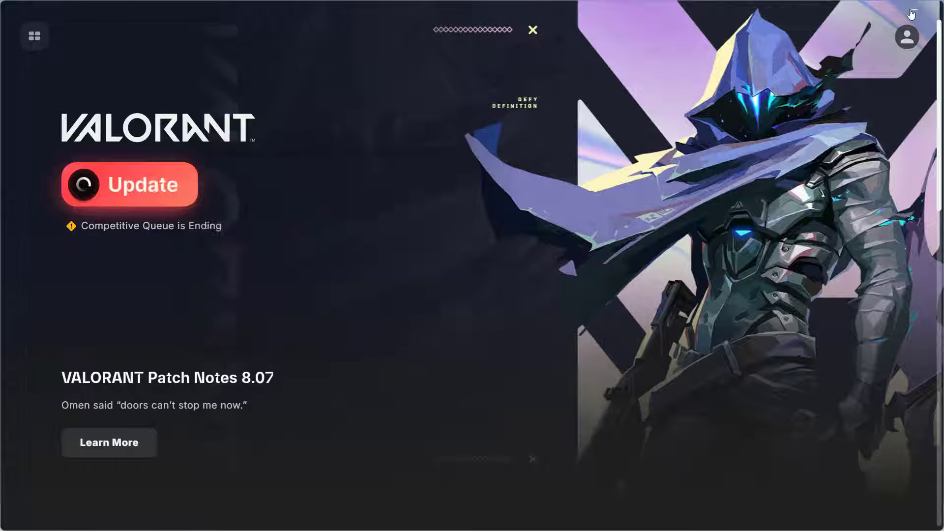
pyautogui.click(911, 12)
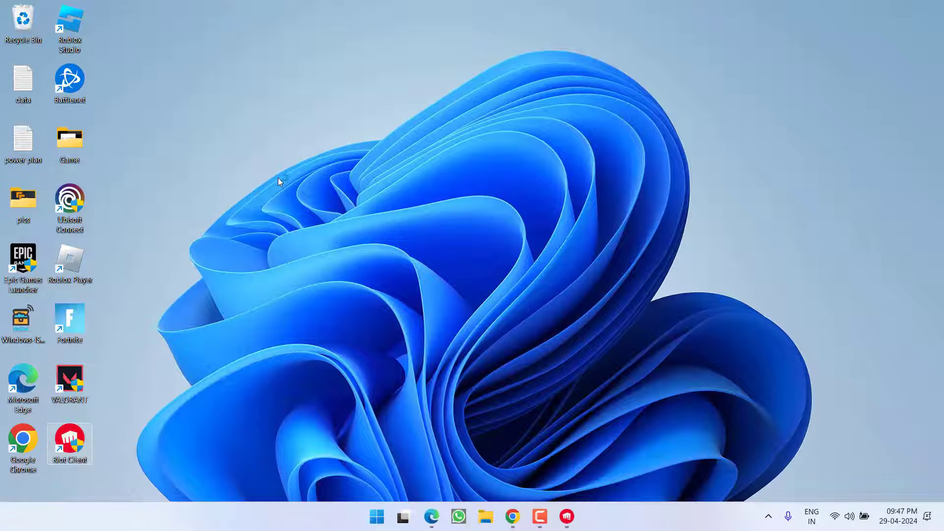
# - Open Windows Security and go to the Core isolation details under Device security
pyautogui.press('super')
pyautogui.write('wi')
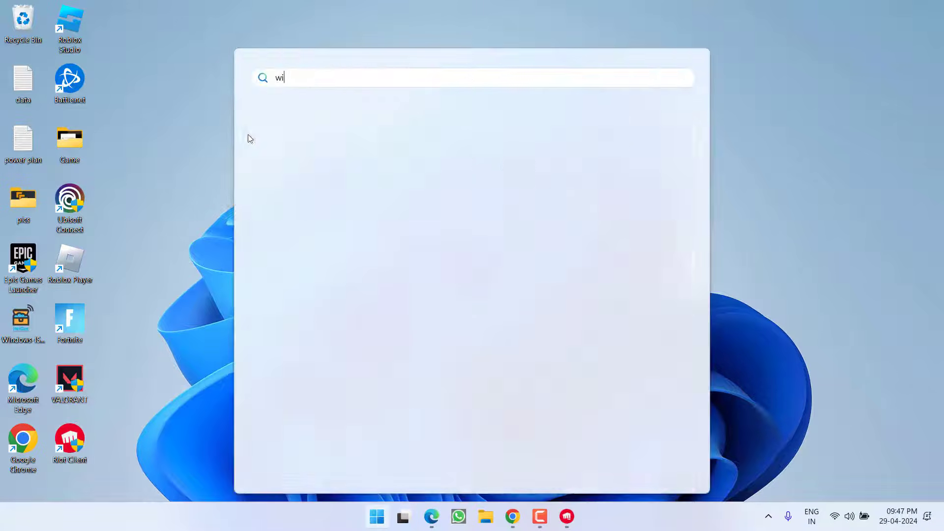
pyautogui.write('ndows')
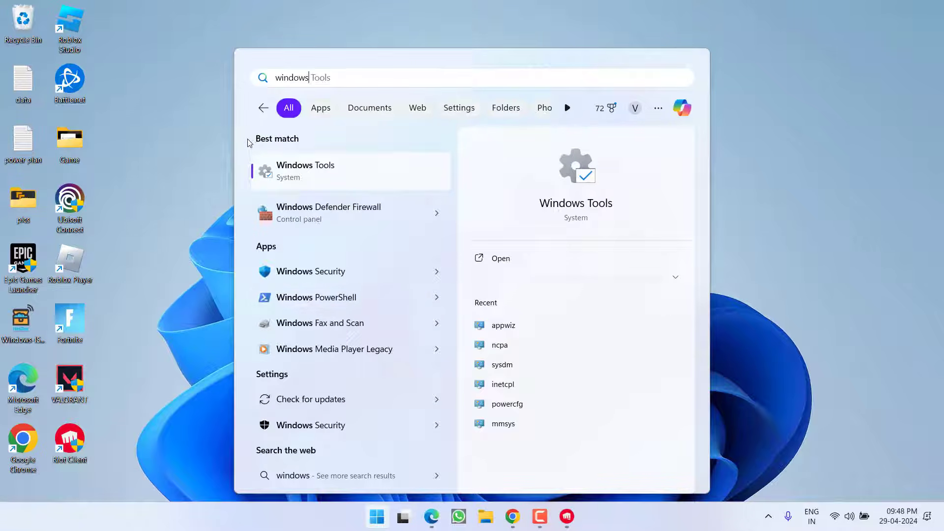
pyautogui.click(258, 275)
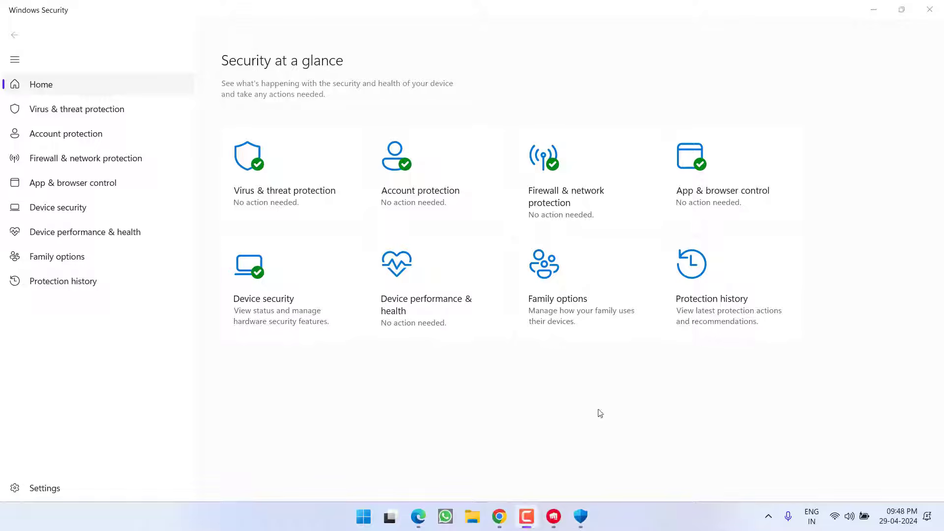
pyautogui.click(290, 301)
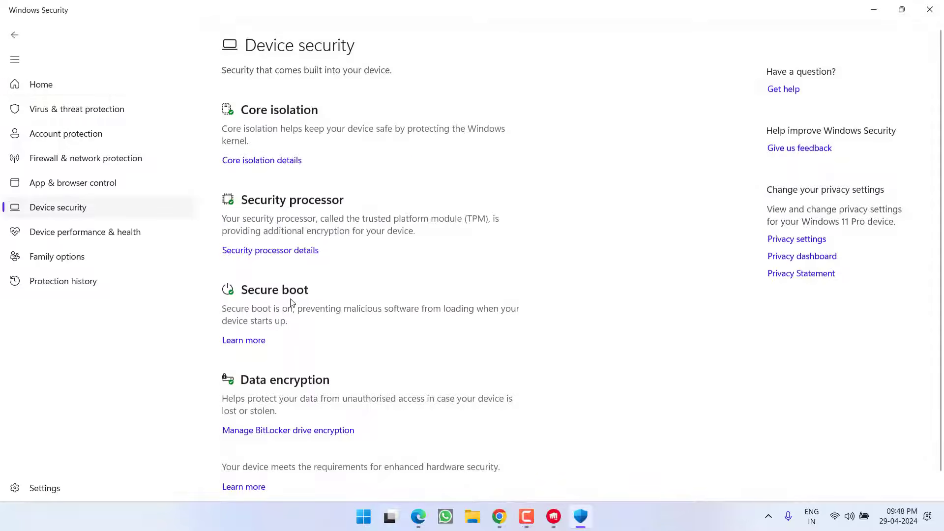
pyautogui.click(249, 163)
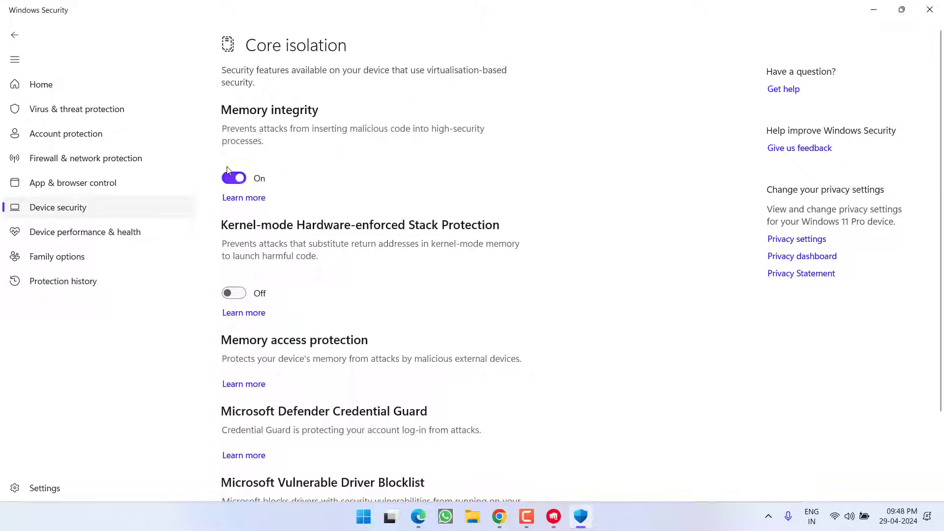
# - Turn off Memory integrity in Core isolation, approve the change, and minimize Windows Security
pyautogui.click(234, 178)
pyautogui.click(428, 355)
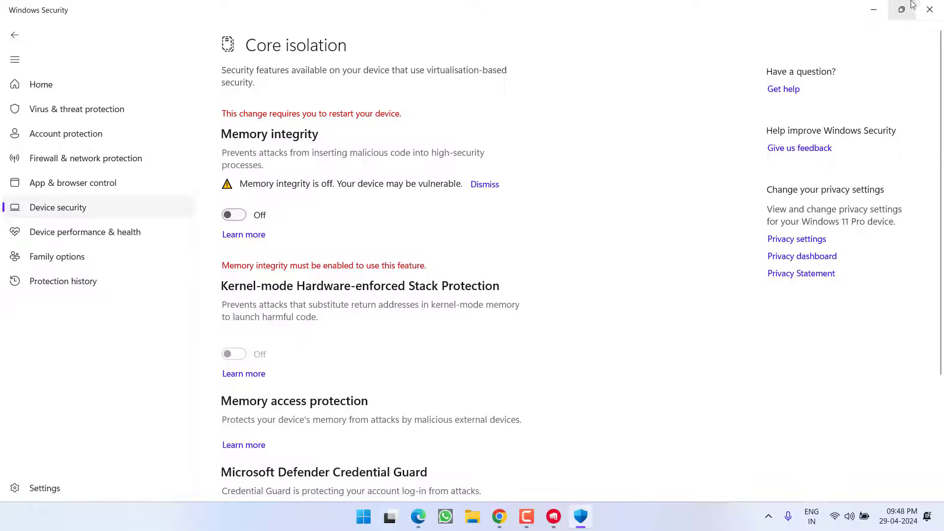
pyautogui.click(874, 10)
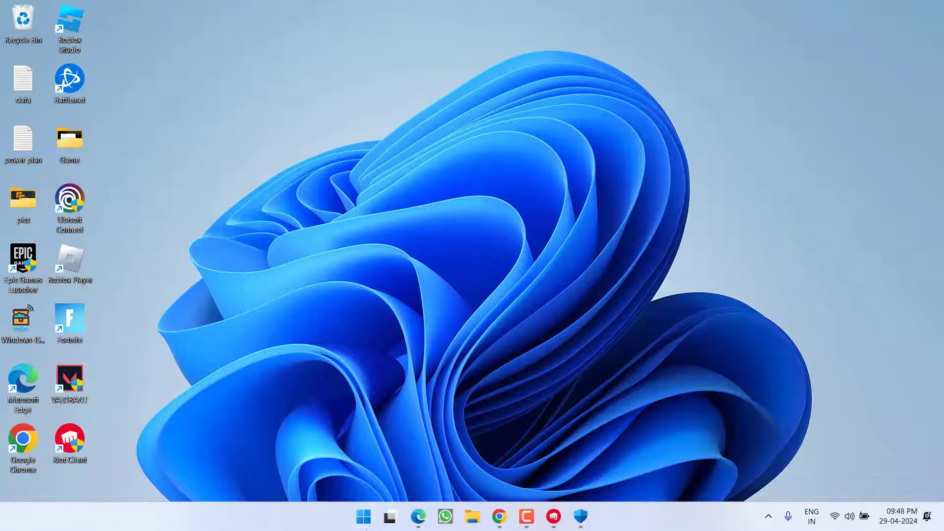
# - Run "bcdedit /set hypervisorlaunchtype off" in Windows PowerShell as administrator, and close PowerShell
pyautogui.click(365, 518)
pyautogui.write('power')
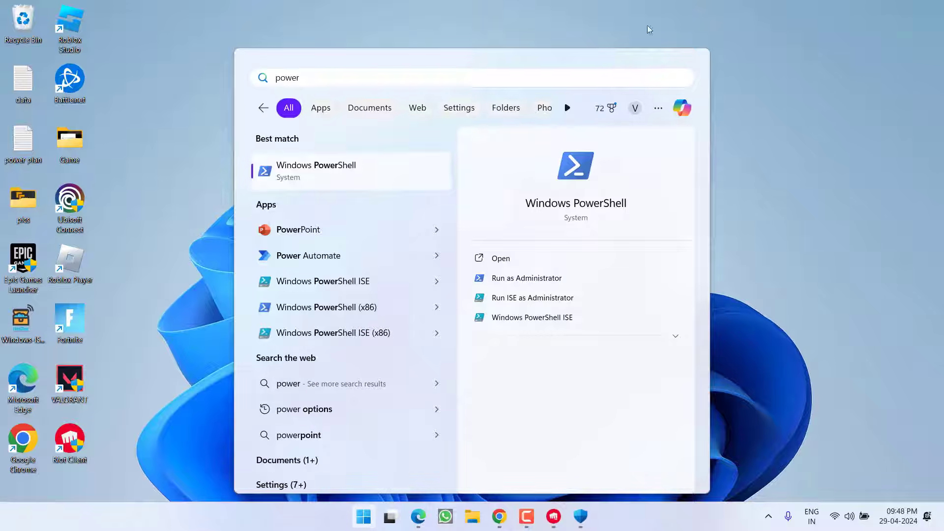
pyautogui.click(526, 278)
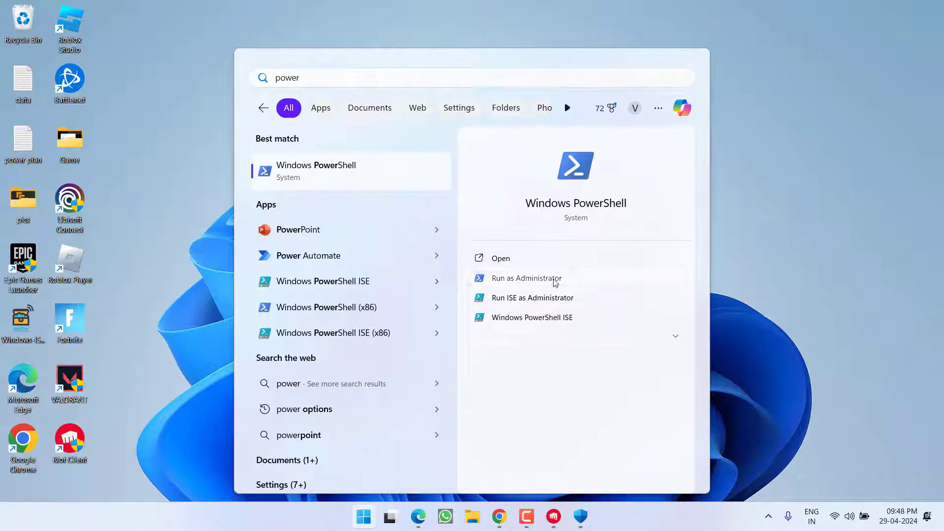
pyautogui.click(404, 352)
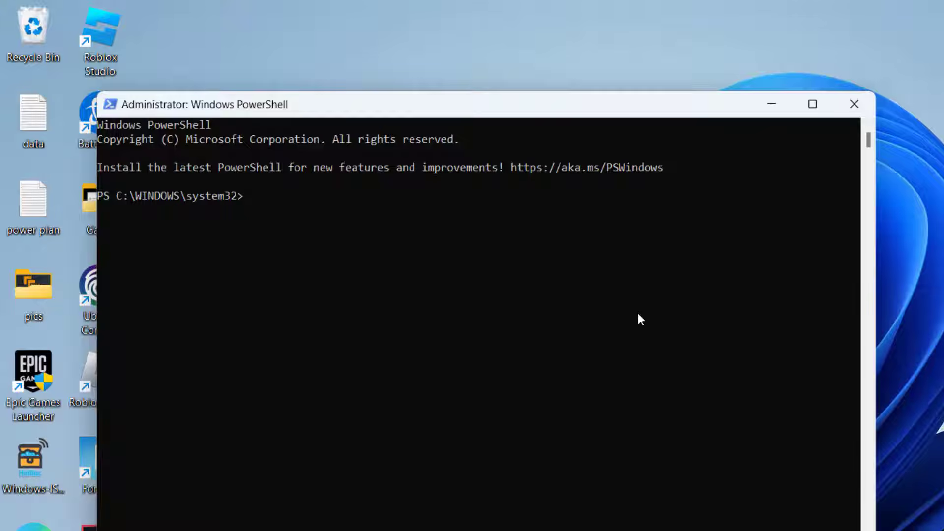
pyautogui.write('bcdedit /set hypervisorlaunchtype off')
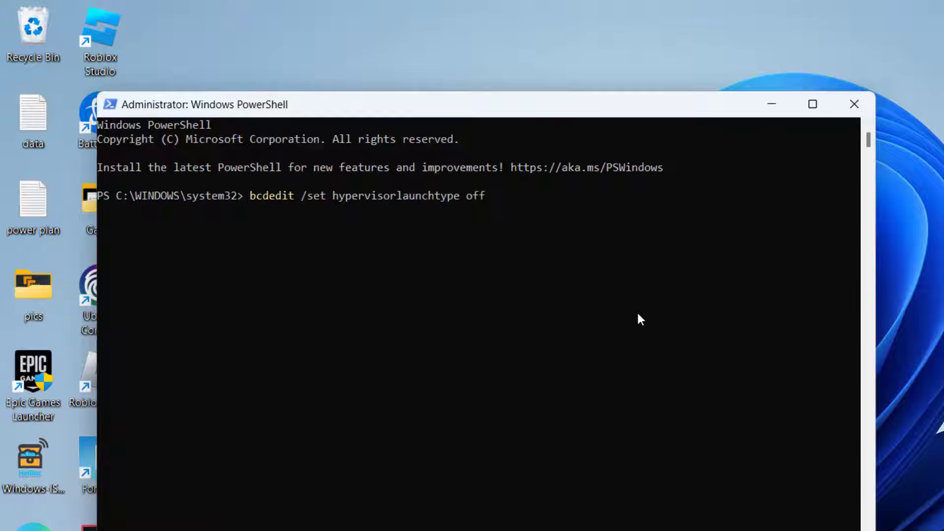
pyautogui.press('Return')
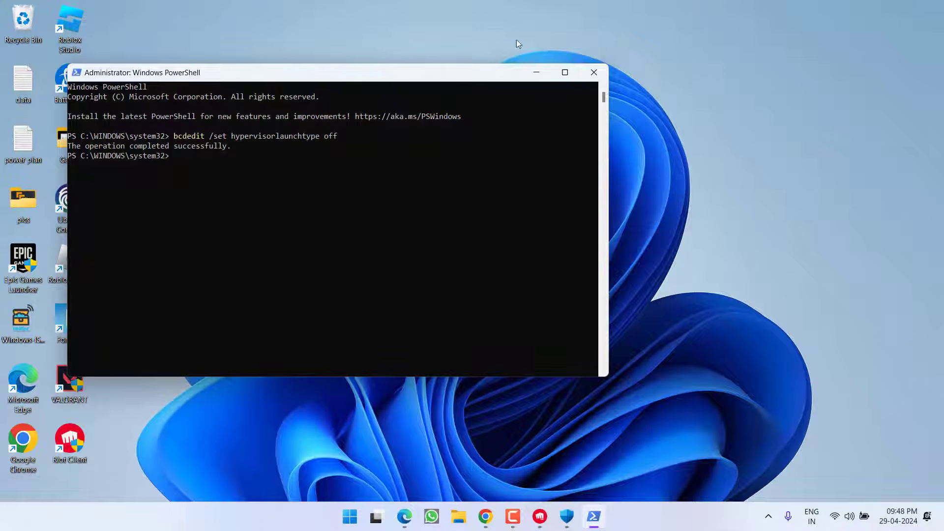
pyautogui.click(594, 72)
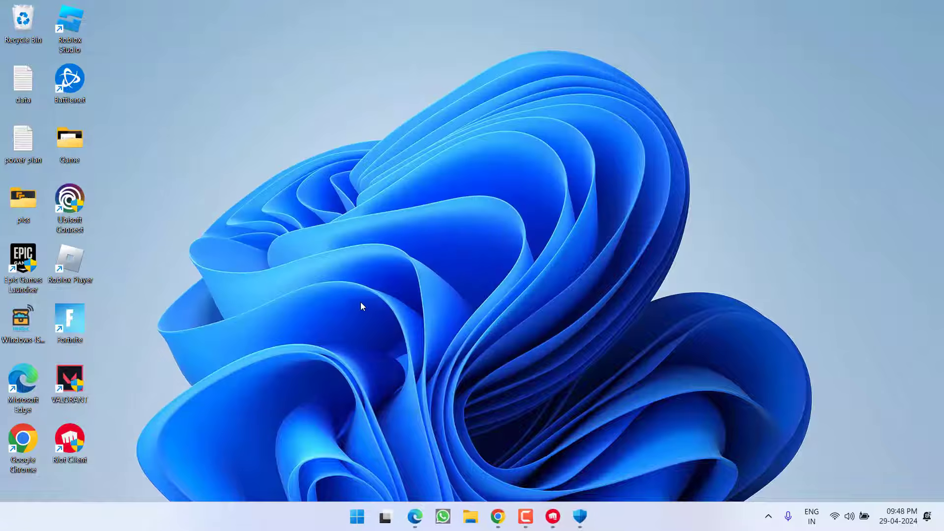
# - Open Programs and Features by running appwiz.cpl, and open the dialog for turning Windows features on or off
pyautogui.rightClick(358, 520)
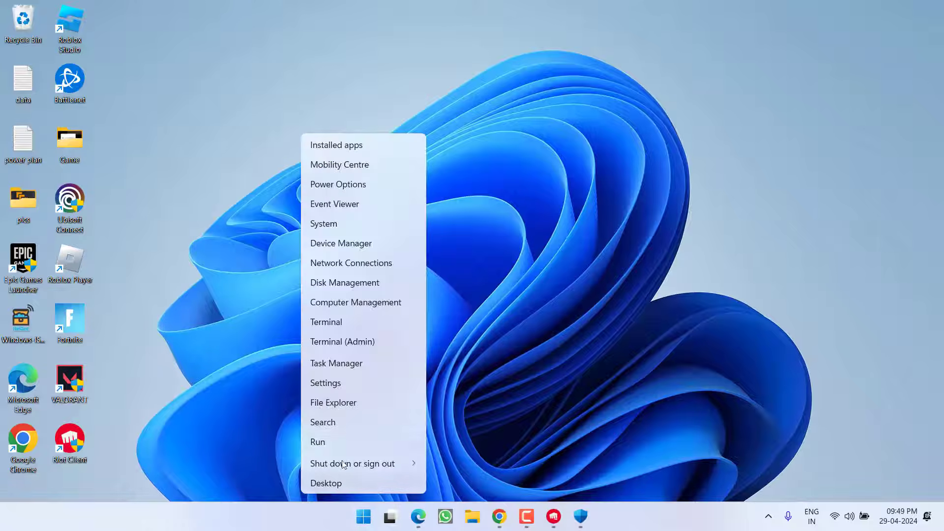
pyautogui.click(320, 440)
pyautogui.write('appwiz.cpl')
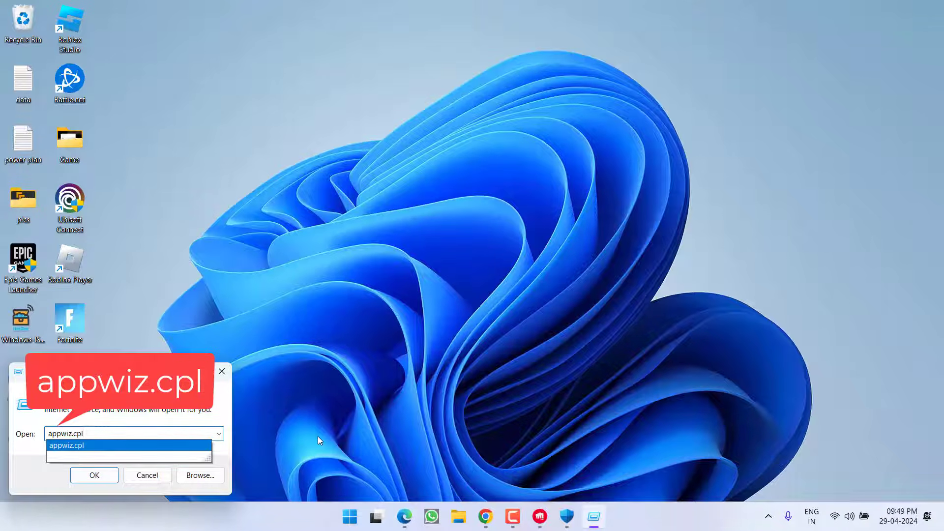
pyautogui.press('Return')
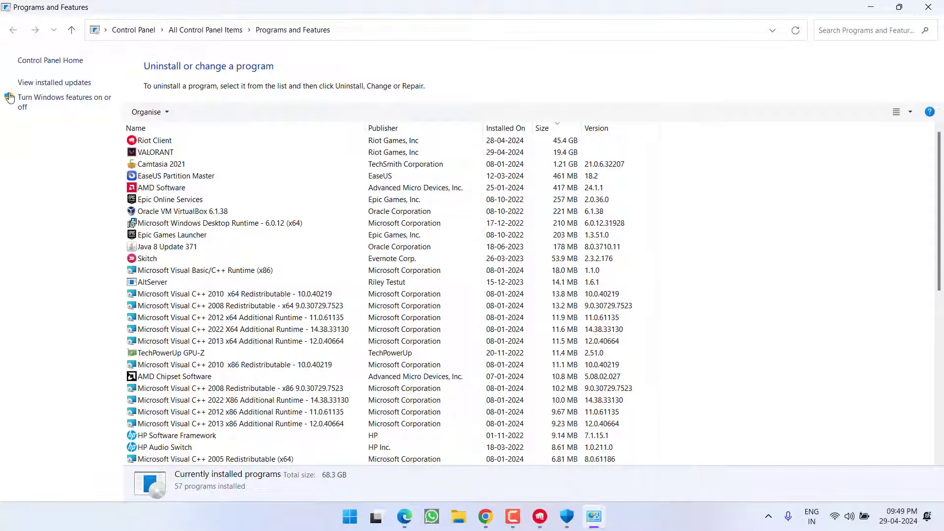
pyautogui.click(71, 102)
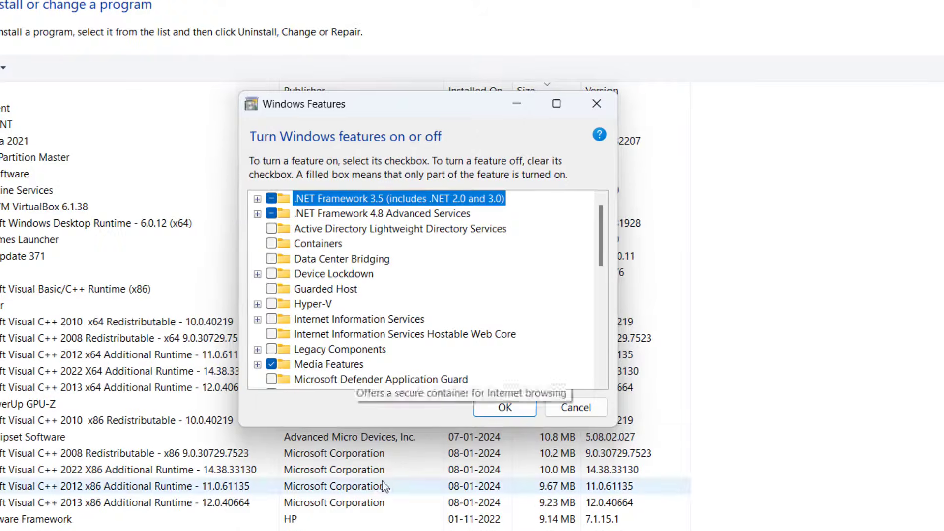
# - Make sure Hyper-V, Virtual Machine Platform and Windows Hypervisor Platform are turned off, confirm the Windows features, and close Programs and Features
pyautogui.click(317, 309)
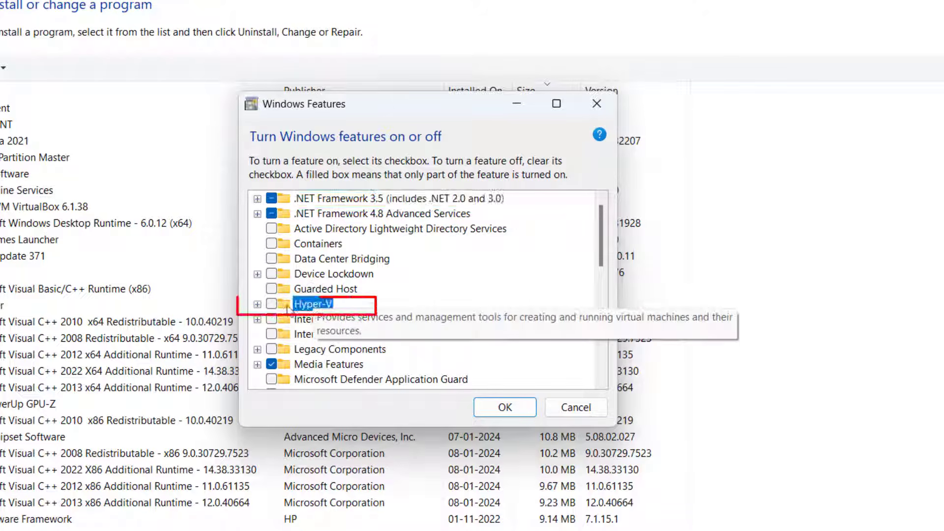
pyautogui.click(272, 305)
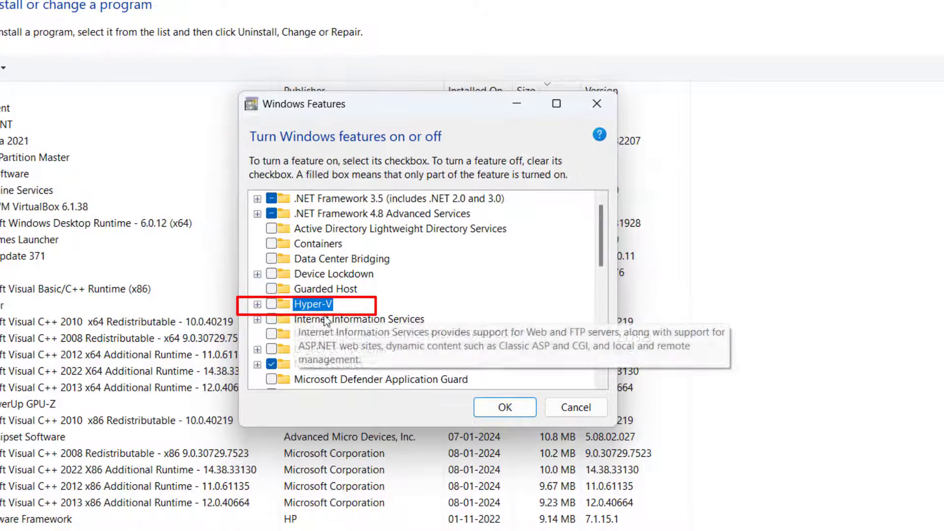
pyautogui.scroll(-6, 354, 344)
pyautogui.scroll(-1, 416, 327)
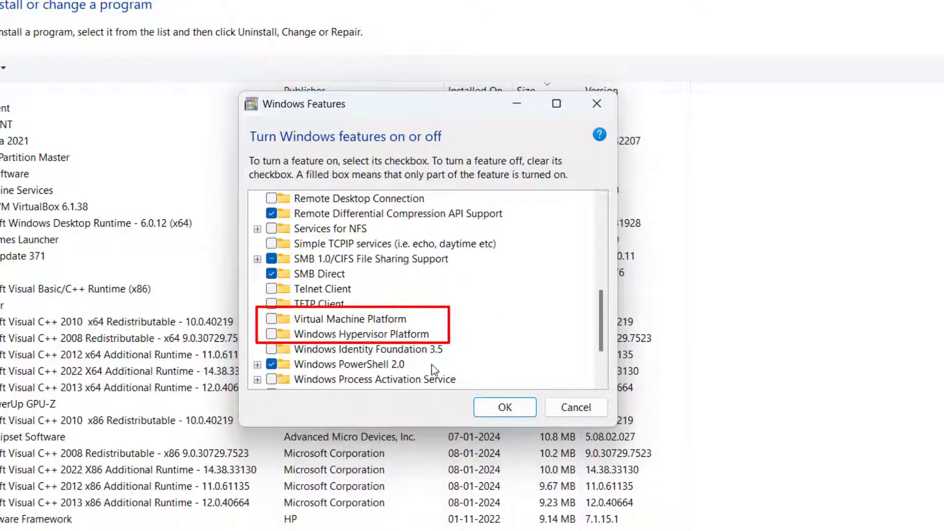
pyautogui.click(349, 336)
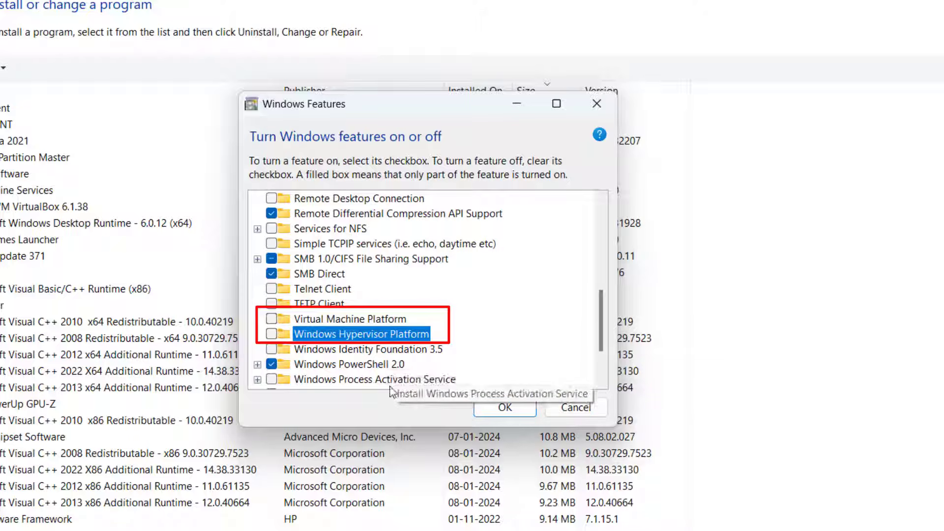
pyautogui.click(271, 319)
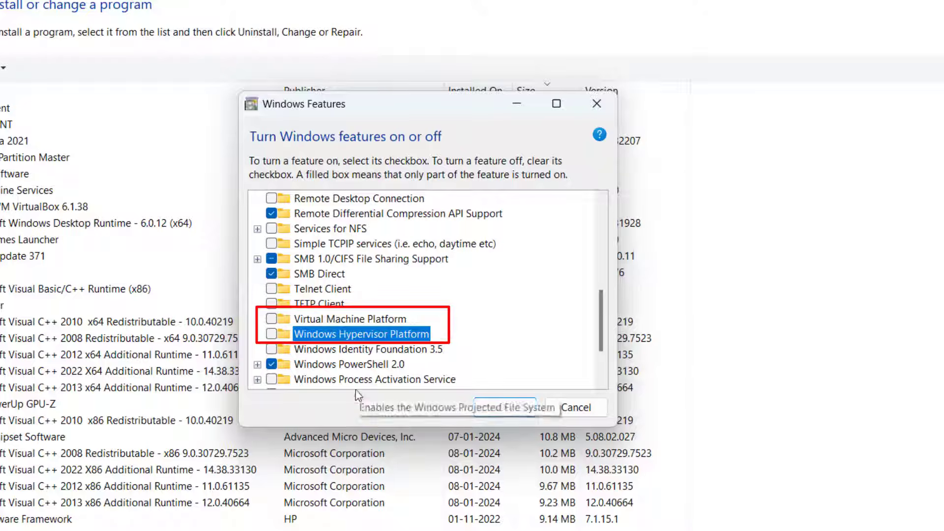
pyautogui.click(507, 408)
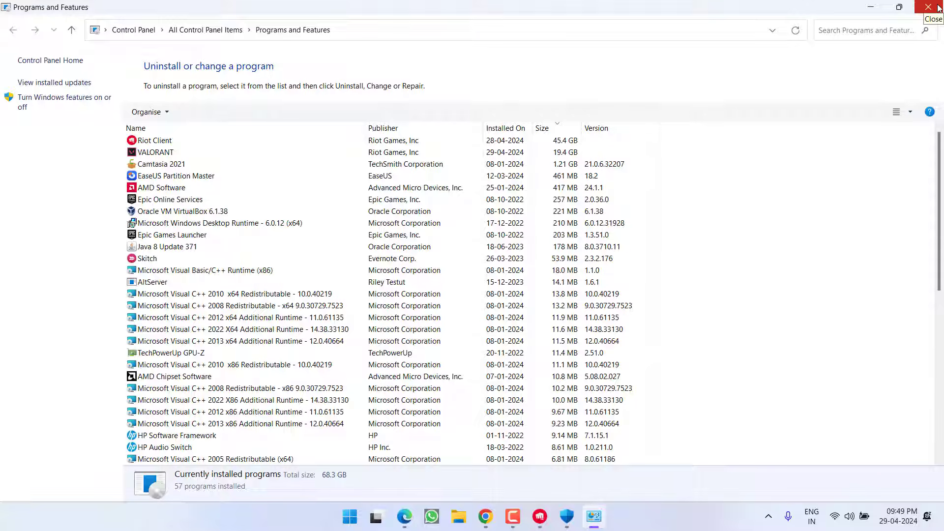
pyautogui.click(937, 7)
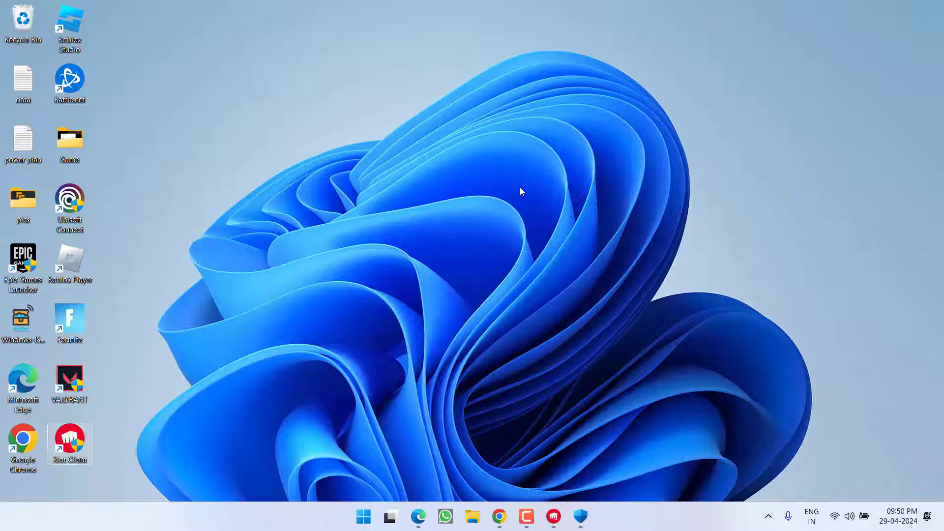
# - Look at the Advanced startup option on the System Recovery page of Windows Settings, and close Settings
pyautogui.press('super+i')
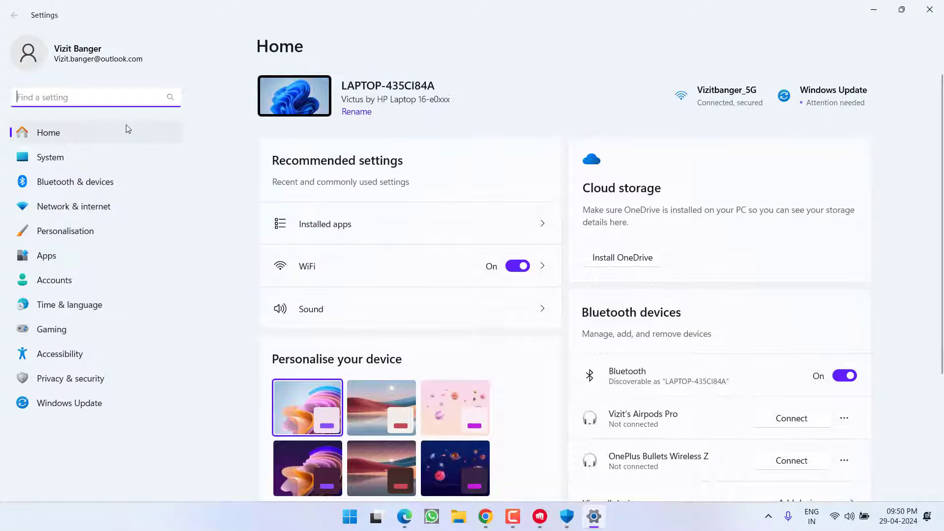
pyautogui.click(63, 163)
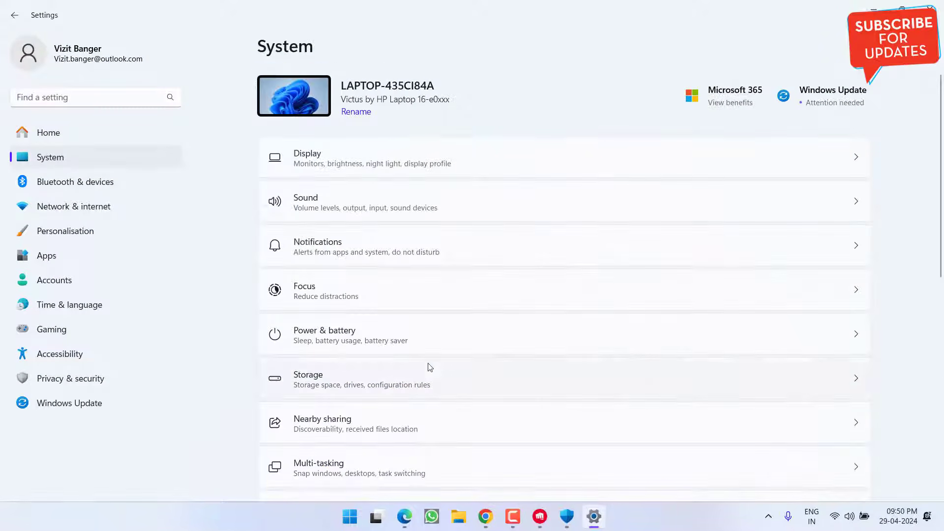
pyautogui.scroll(-8, 428, 367)
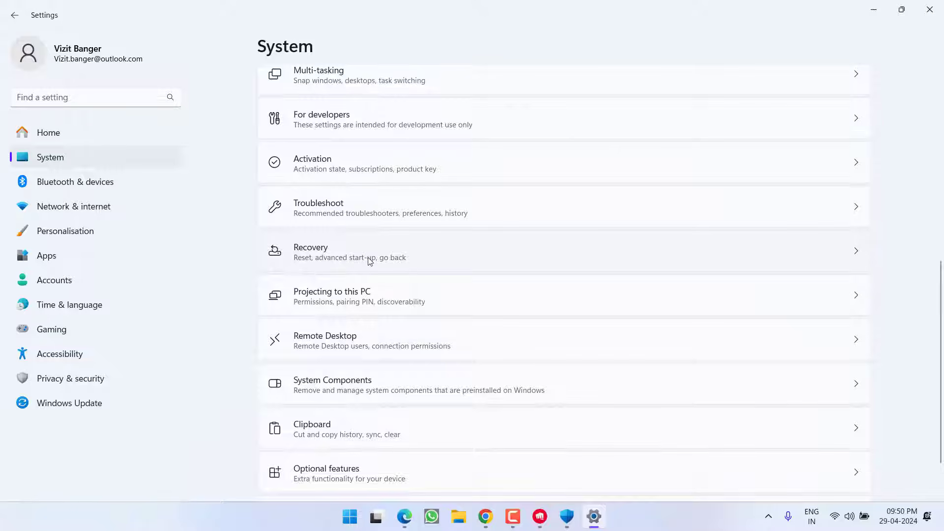
pyautogui.click(370, 261)
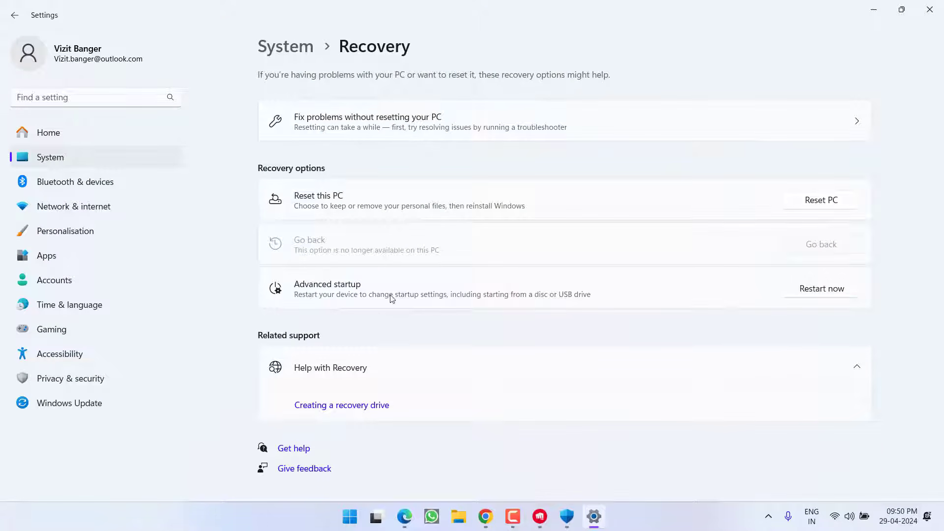
pyautogui.click(929, 9)
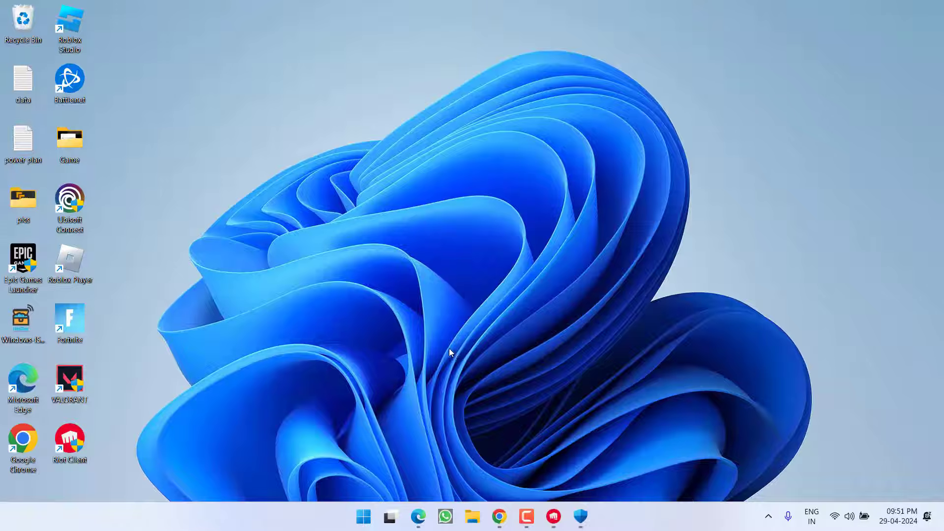
# - Open System Information by running msinfo32, and check the system manufacturer, model, type and SKU
pyautogui.rightClick(363, 516)
pyautogui.click(322, 441)
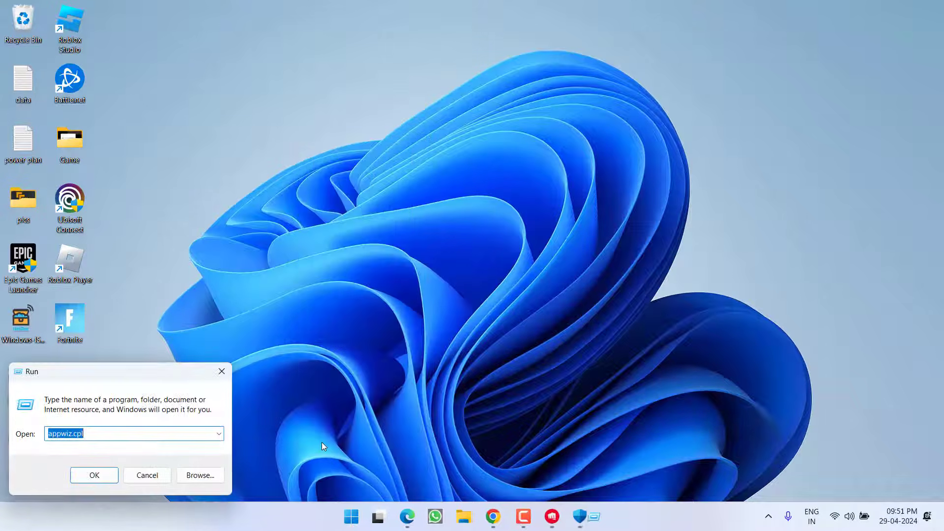
pyautogui.write('msinfo32')
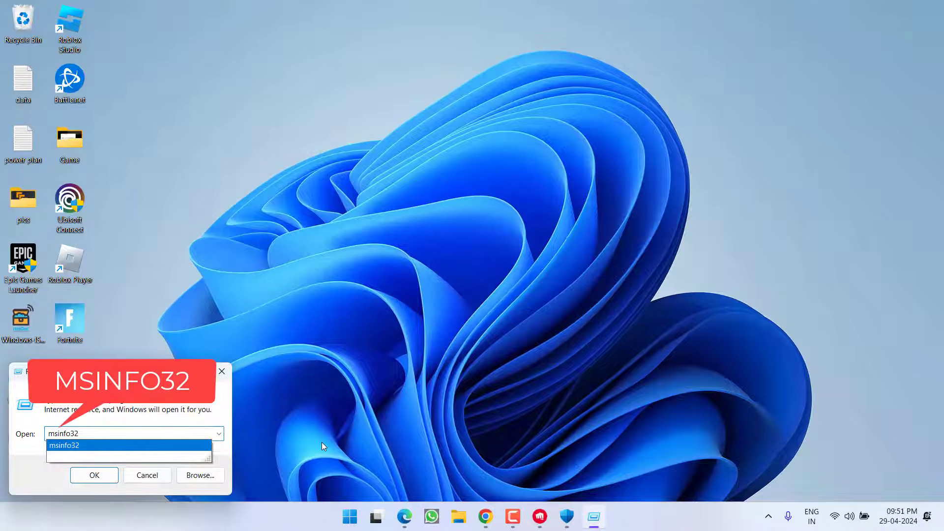
pyautogui.press('Return')
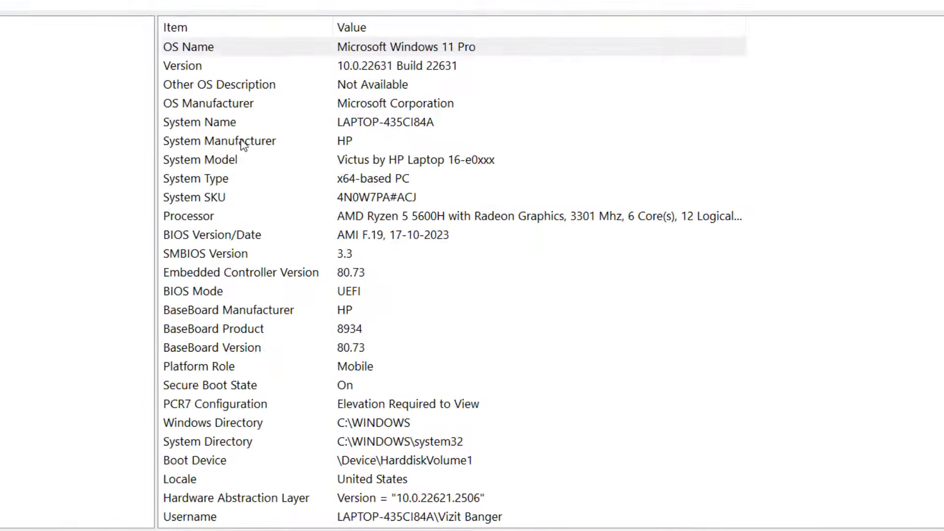
pyautogui.click(403, 156)
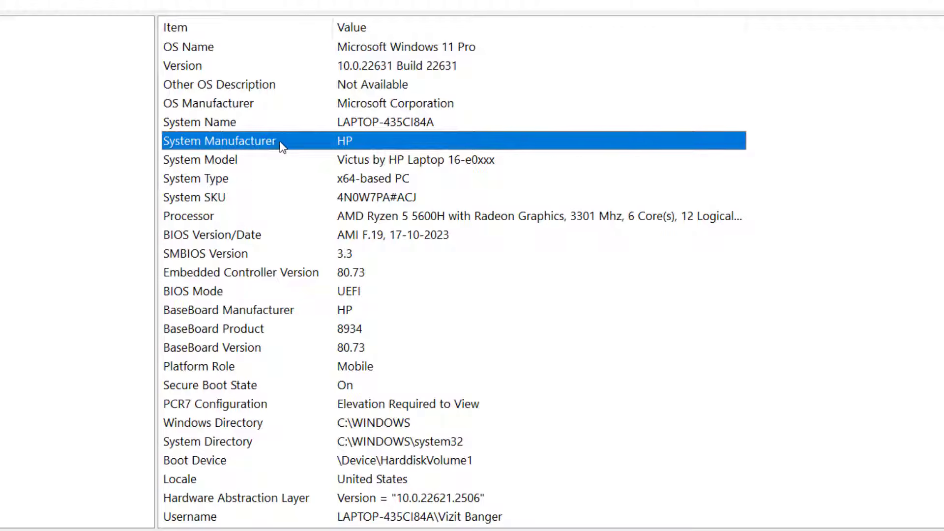
pyautogui.click(251, 182)
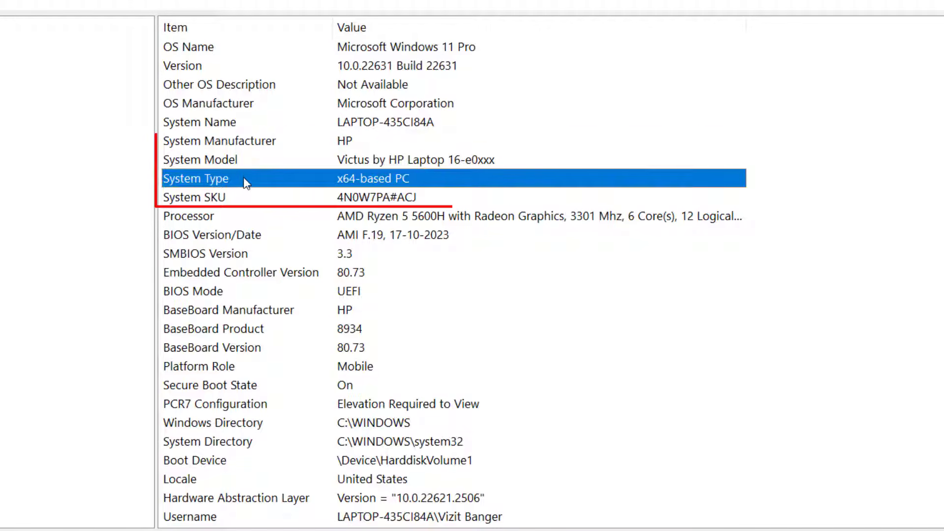
pyautogui.click(222, 198)
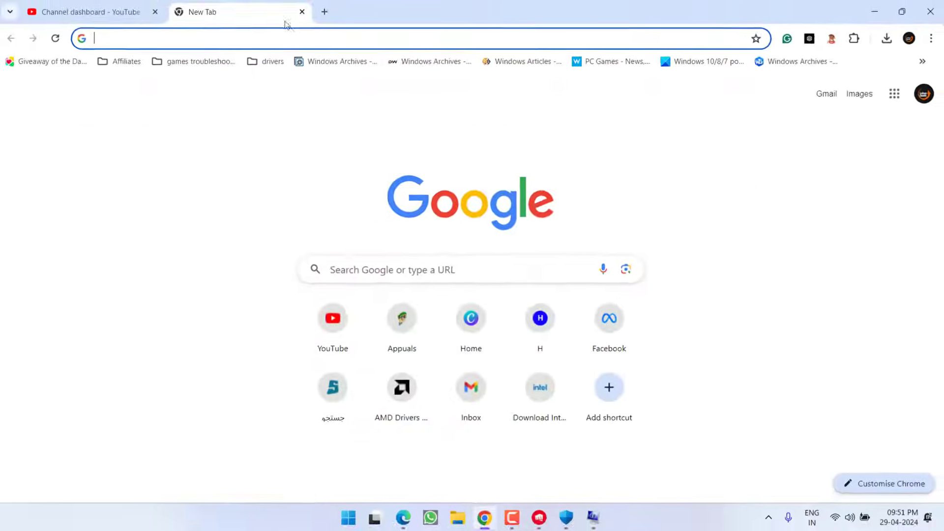
# - Switch to Google Chrome and search the web for "update bios hp victus"
pyautogui.write('update bios')
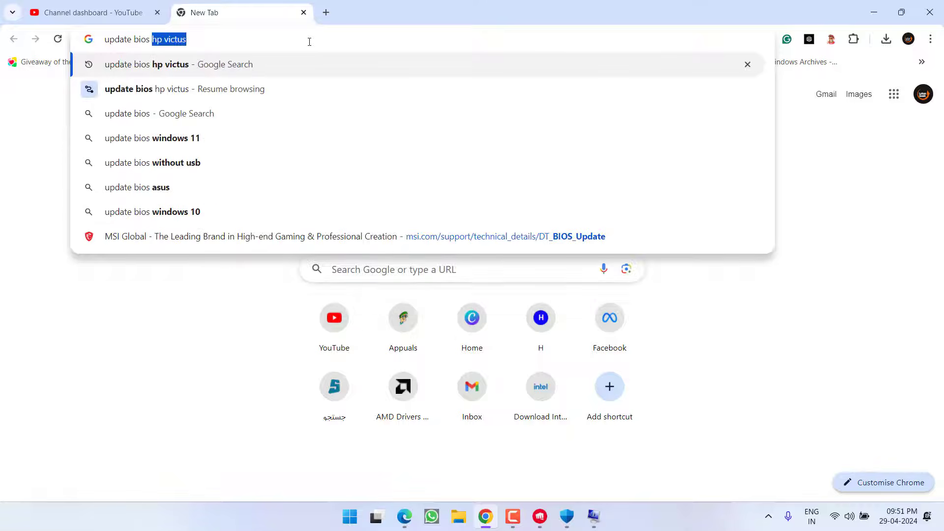
pyautogui.write(' hp ')
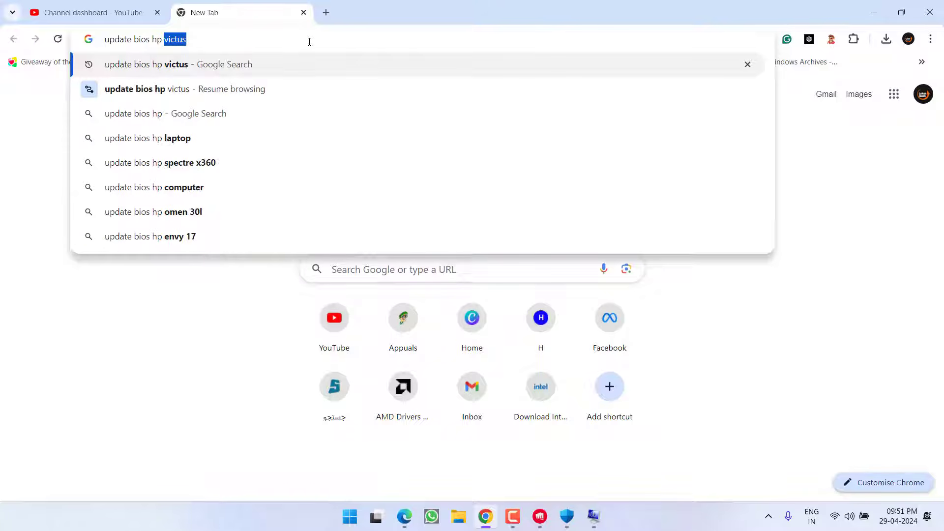
pyautogui.write('victus')
pyautogui.press('Return')
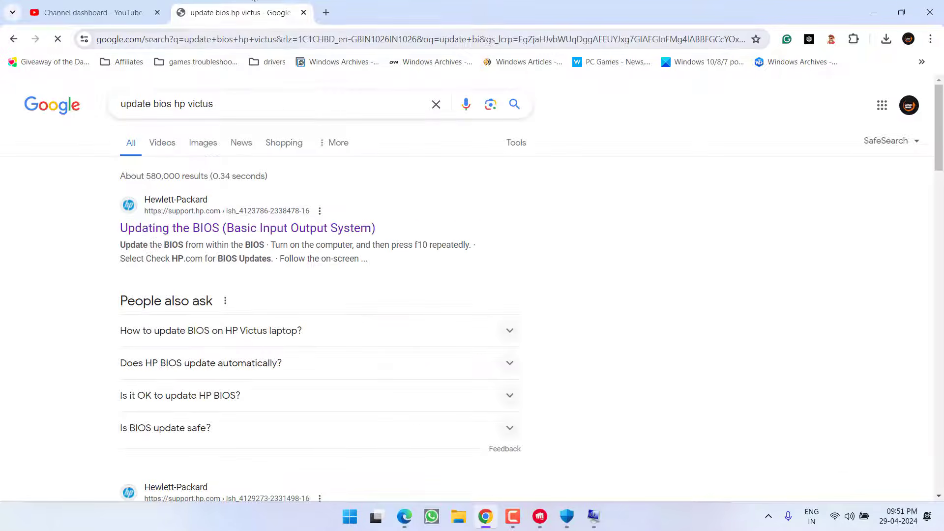
# - Open HP's support article on updating the BIOS and find the HP Software and Driver Downloads link under Install the BIOS update
pyautogui.click(213, 228)
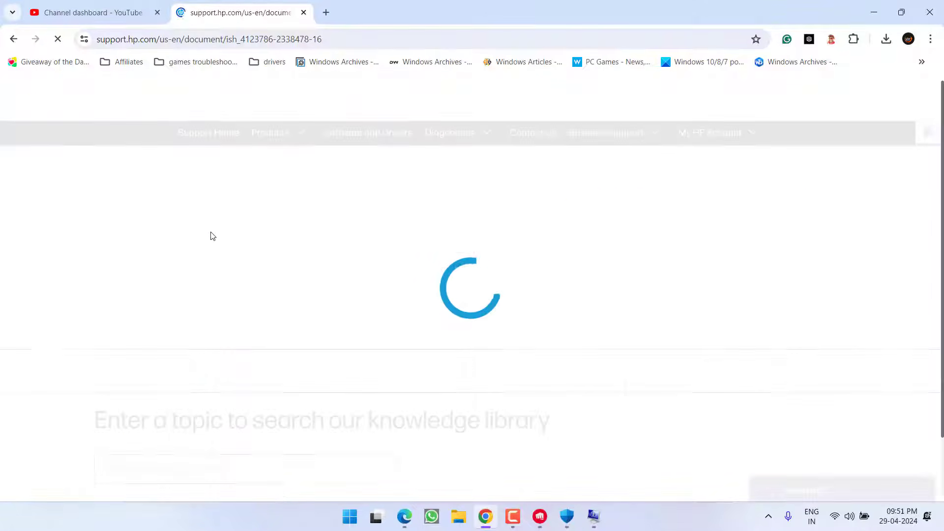
pyautogui.scroll(-15, 269, 278)
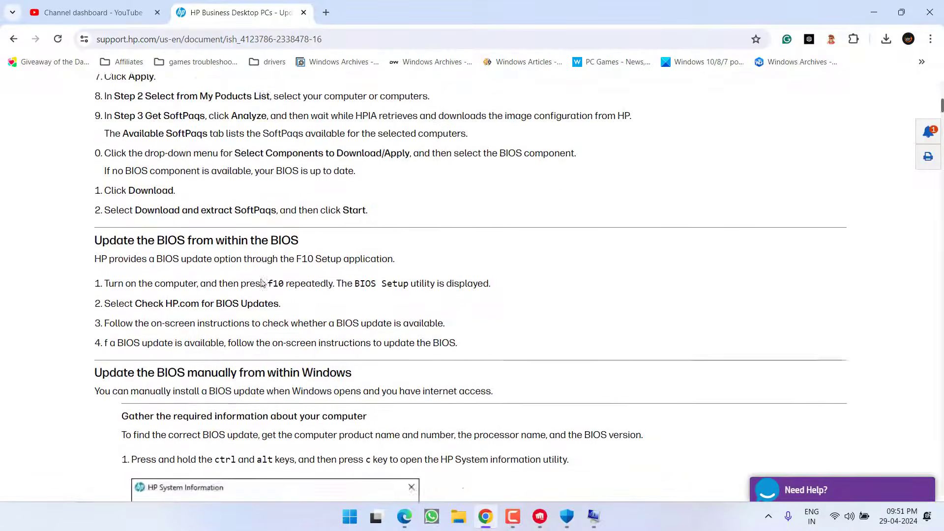
pyautogui.scroll(-10, 262, 281)
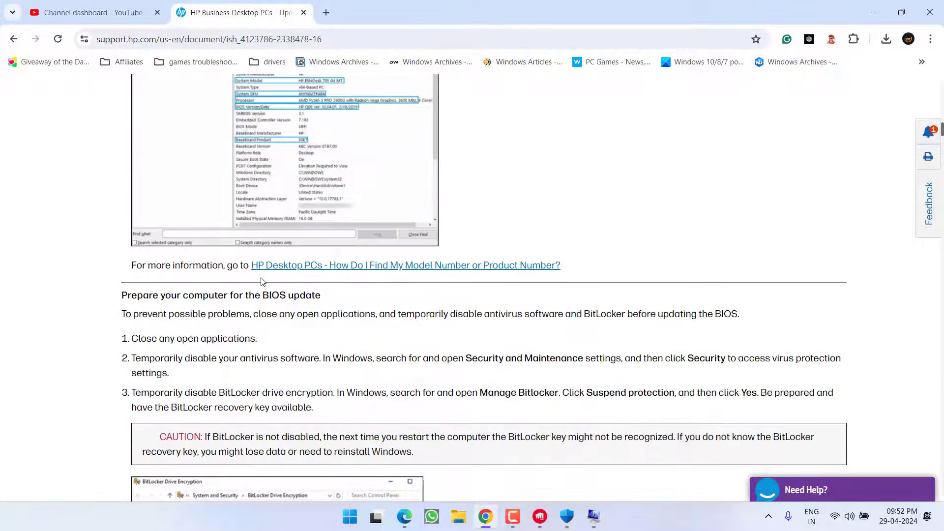
pyautogui.scroll(-8, 262, 281)
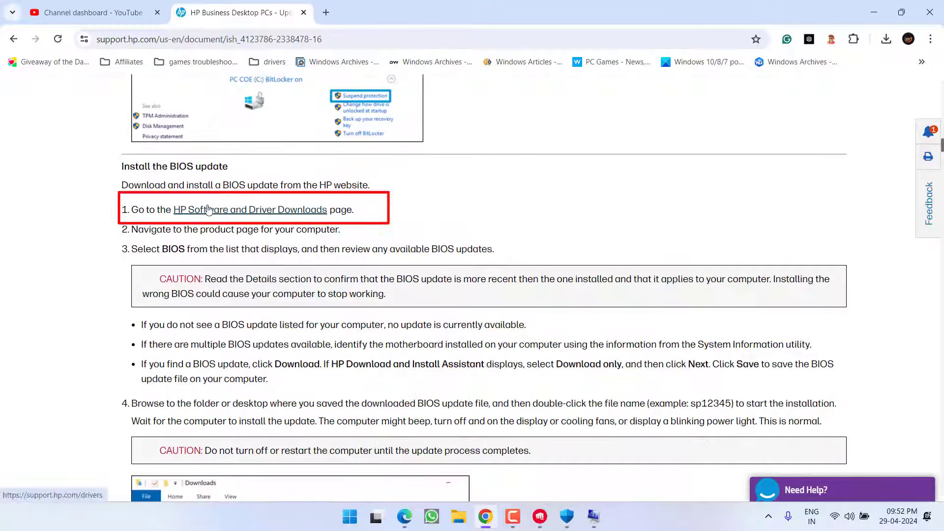
# - Open the HP Software and Driver Downloads page, choose Laptop as the product type, and activate the product identification field
pyautogui.click(223, 210)
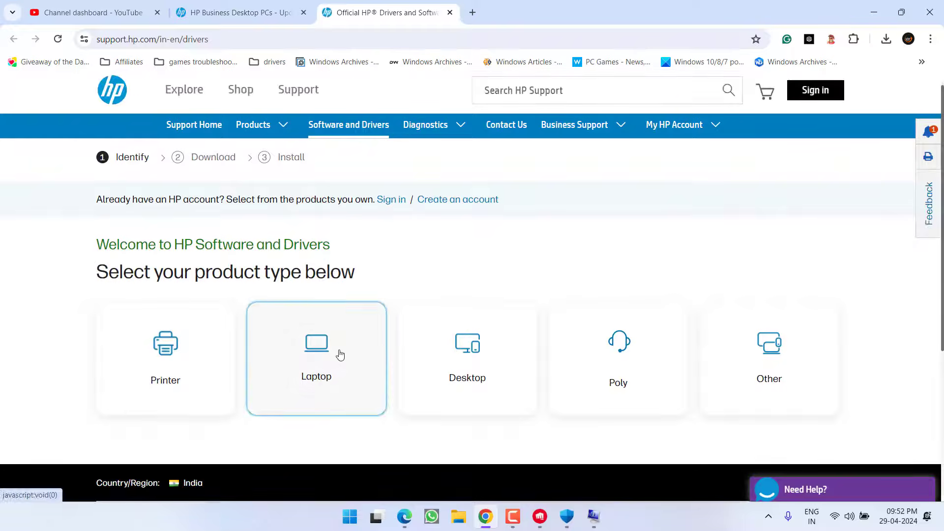
pyautogui.click(339, 357)
pyautogui.scroll(-2, 346, 337)
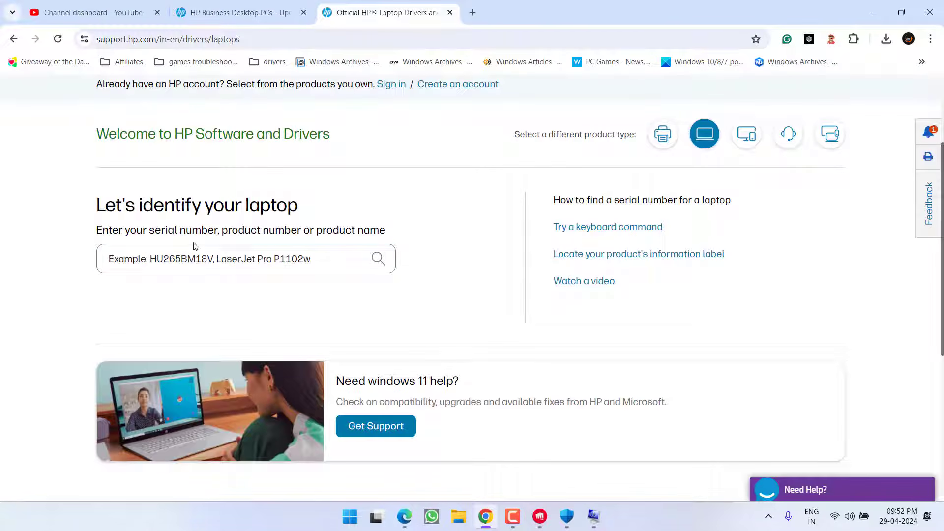
pyautogui.click(201, 258)
# - Check the laptop's model and SKU in System Information, then minimize Chrome and close System Information
pyautogui.click(593, 516)
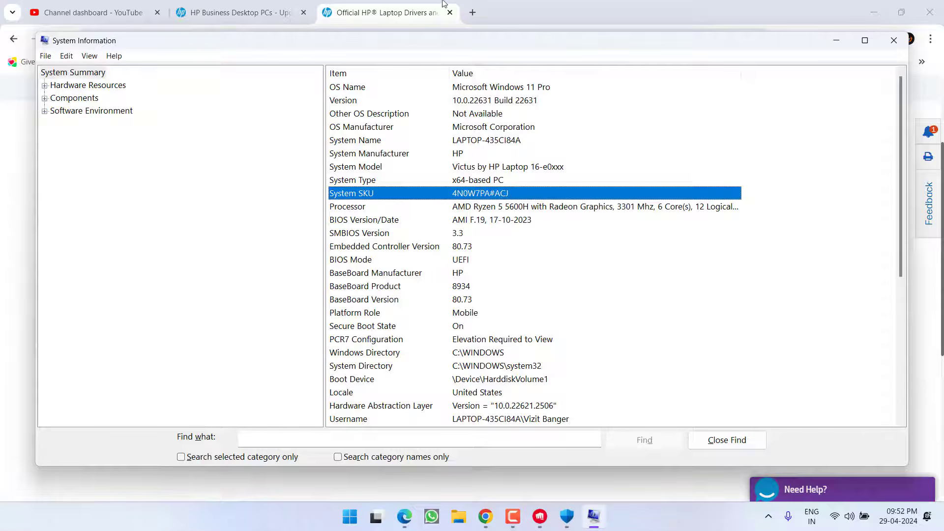
pyautogui.hotkey('alt', 'Tab')
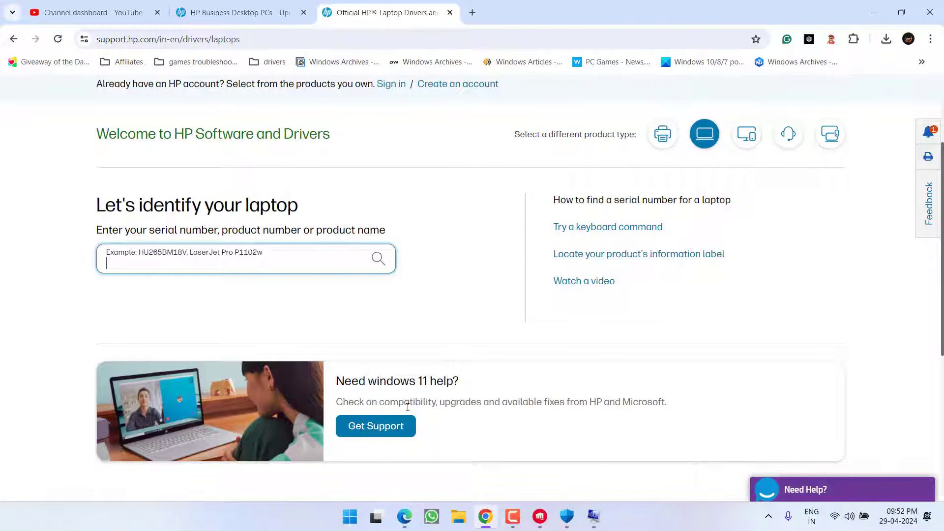
pyautogui.click(875, 7)
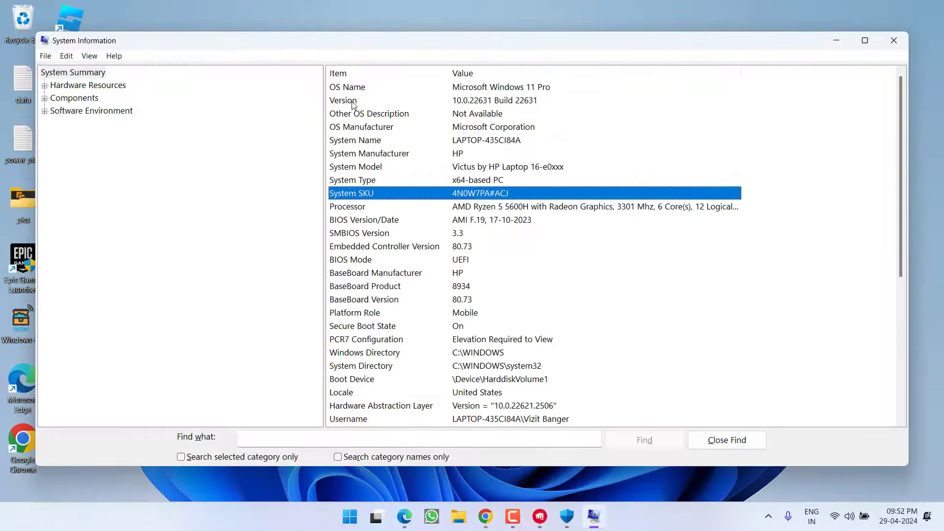
pyautogui.click(889, 37)
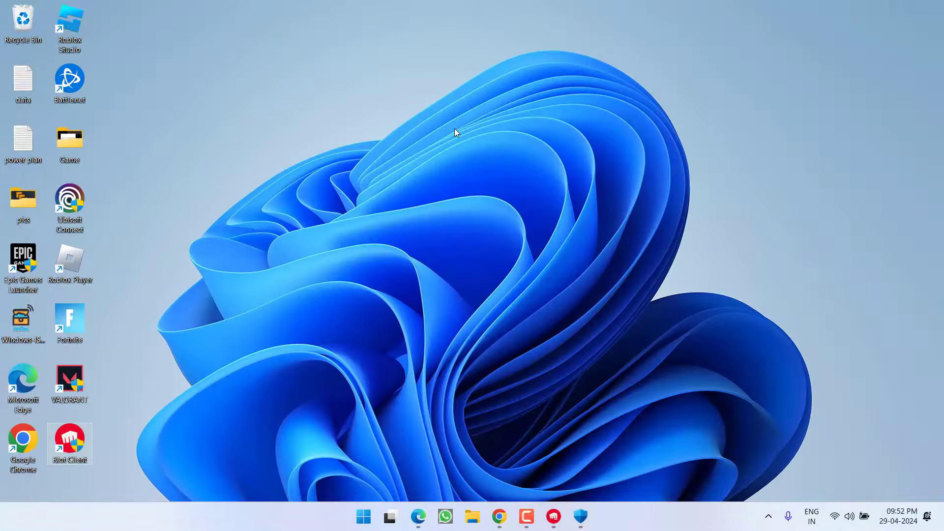